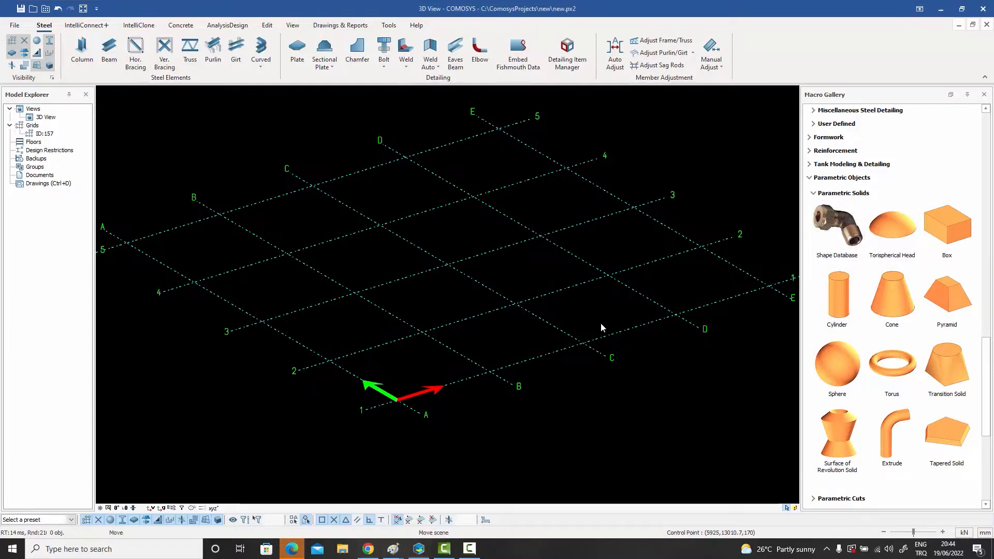
{"action": "middle_click_drag", "start_coordinate": [601, 322], "coordinate": [599, 336]}
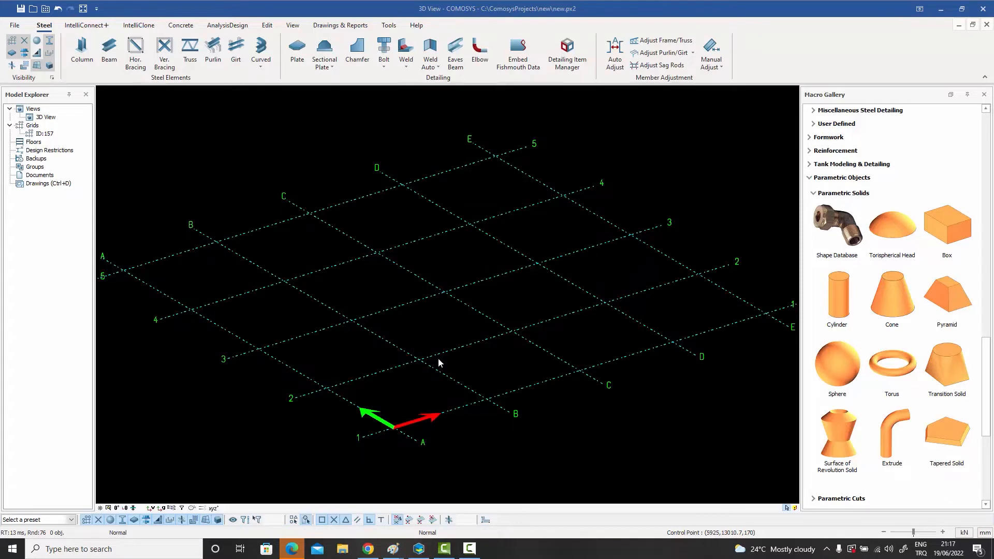
{"action": "middle_click_drag", "start_coordinate": [511, 332], "coordinate": [514, 306]}
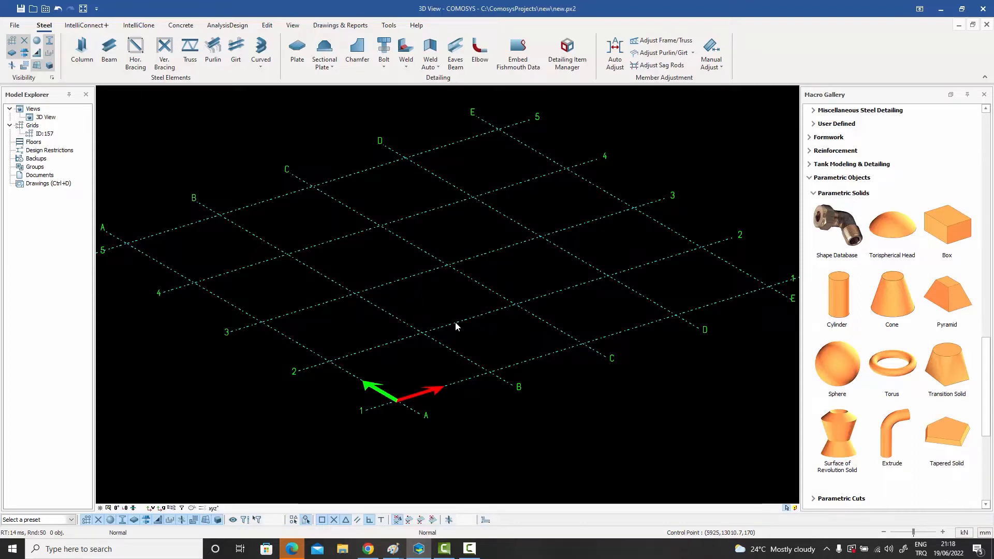
{"action": "middle_click_drag", "start_coordinate": [465, 334], "coordinate": [459, 321]}
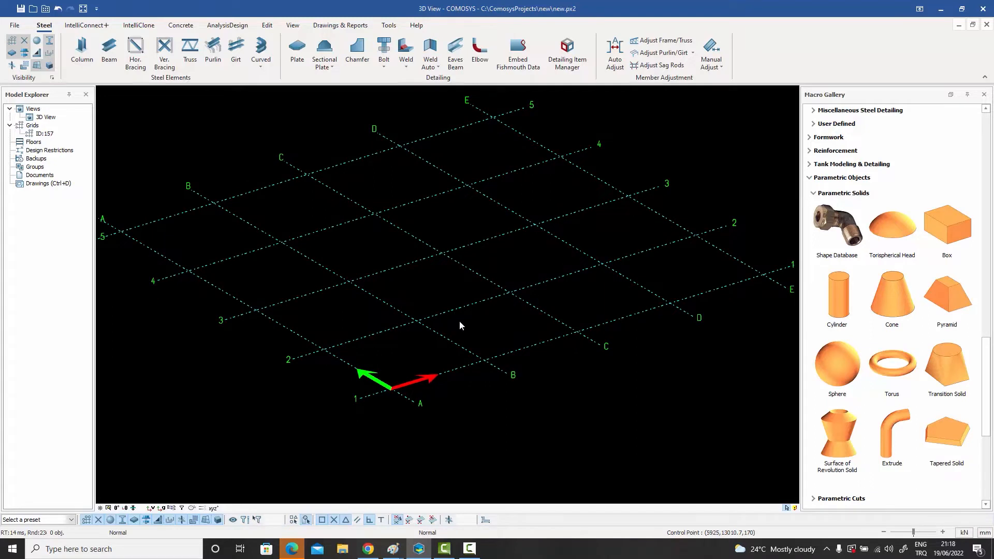
{"action": "scroll", "coordinate": [875, 404], "scroll_direction": "down", "scroll_amount": 2}
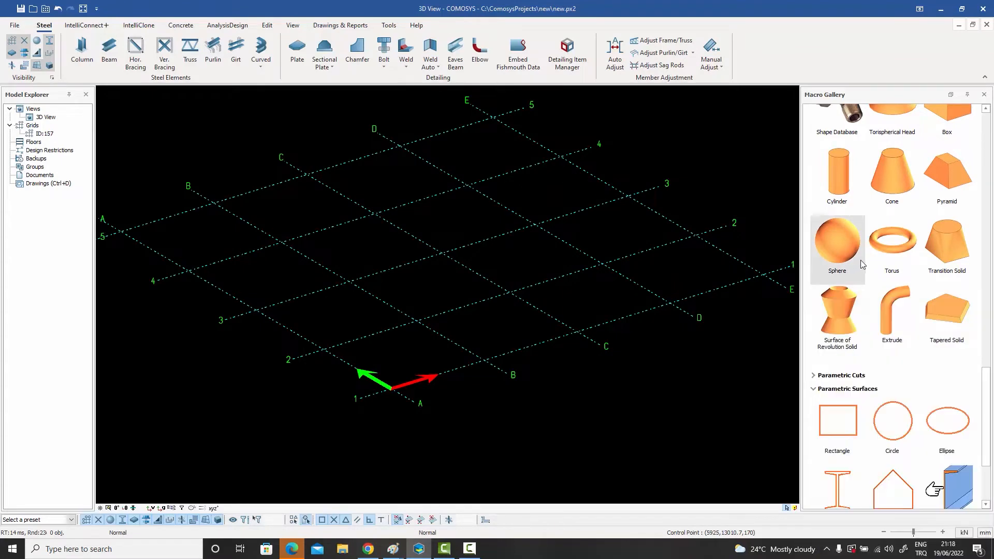
{"action": "scroll", "coordinate": [861, 265], "scroll_direction": "up", "scroll_amount": 2}
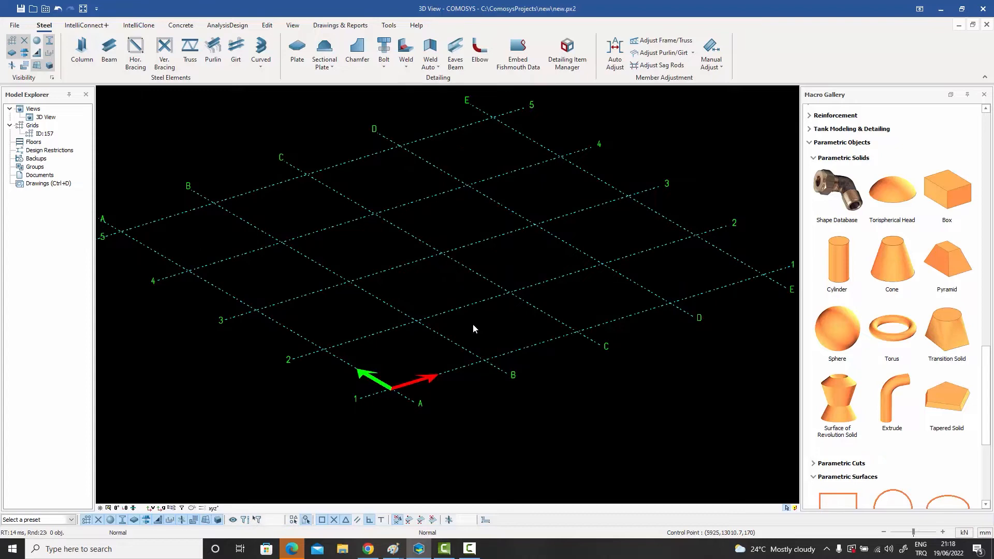
Place a parametric box solid with its origin at the intersection of grid lines B and 2
{"action": "scroll", "coordinate": [409, 324], "scroll_direction": "up", "scroll_amount": 3}
{"action": "scroll", "coordinate": [445, 324], "scroll_direction": "up", "scroll_amount": 2}
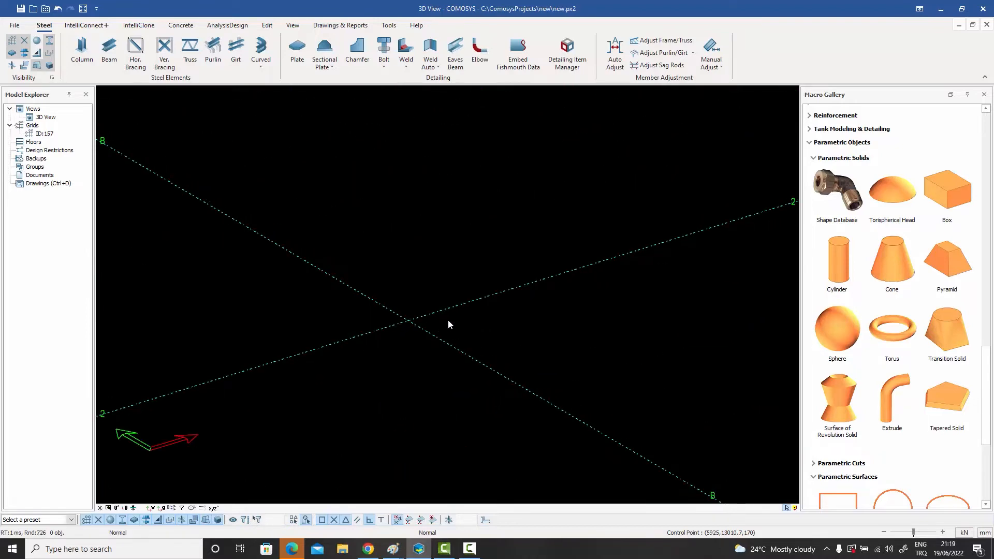
{"action": "left_click", "coordinate": [950, 188]}
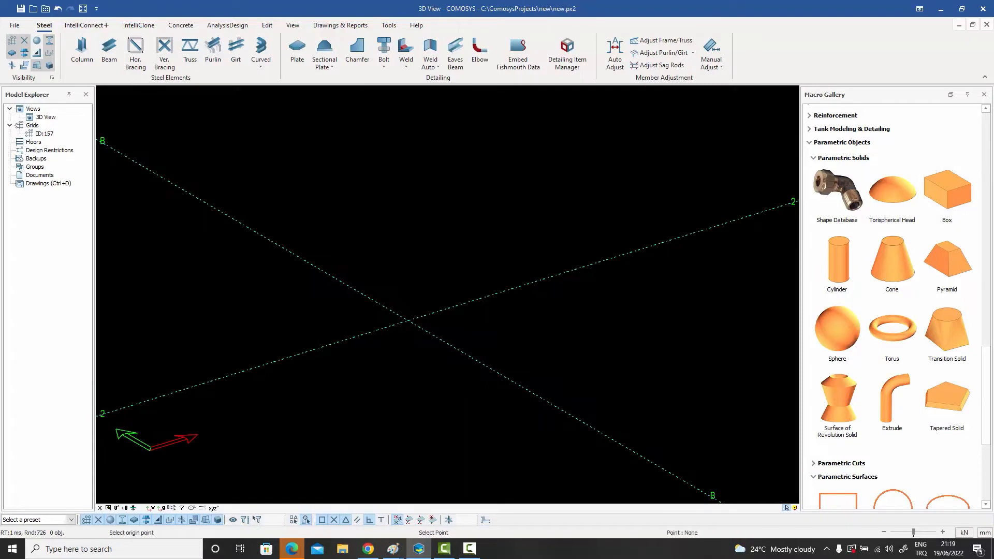
{"action": "left_click", "coordinate": [408, 321]}
{"action": "left_click", "coordinate": [442, 292]}
{"action": "scroll", "coordinate": [424, 307], "scroll_direction": "up", "scroll_amount": 2}
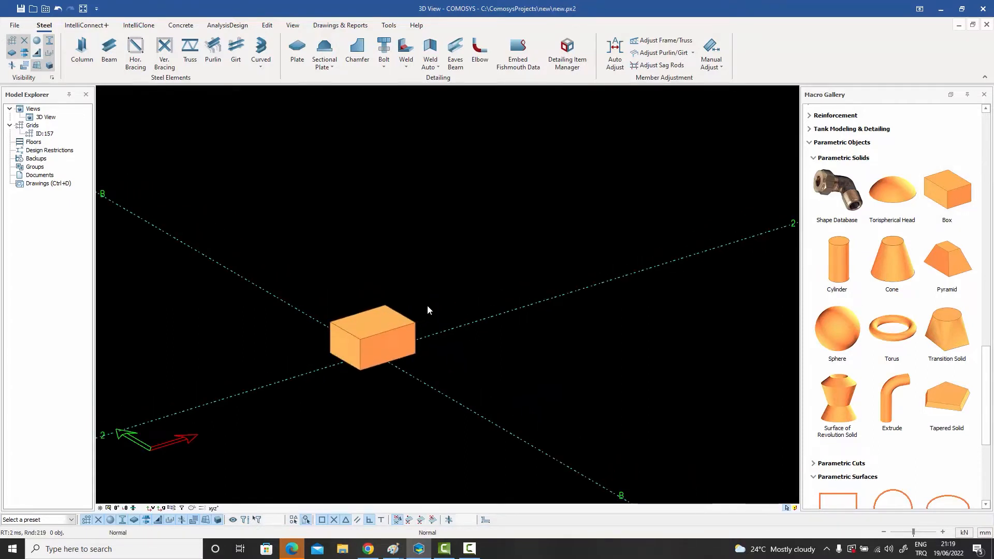
{"action": "middle_click_drag", "start_coordinate": [427, 305], "coordinate": [447, 289]}
Set the box's depth to 200 mm so its base is square
{"action": "double_click", "coordinate": [413, 315]}
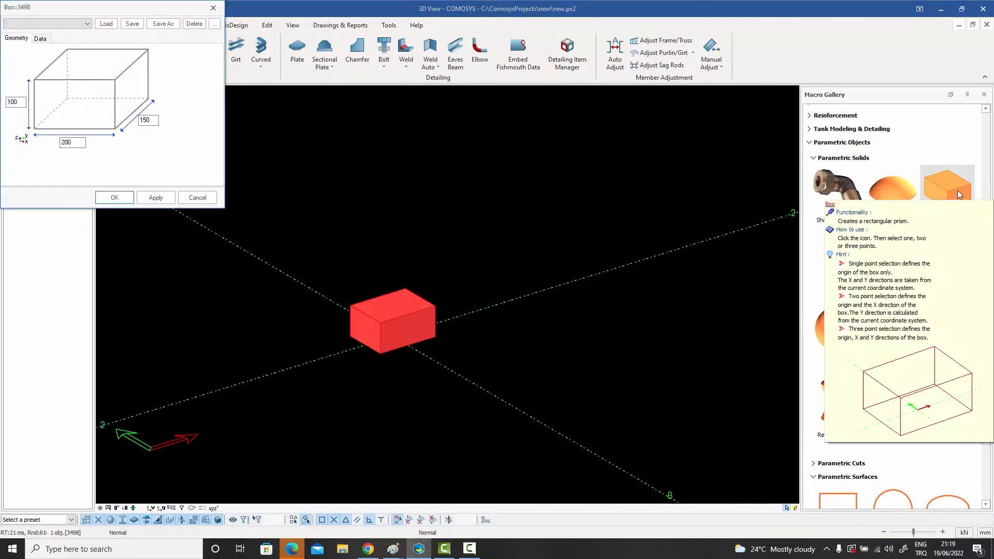
{"action": "left_click_drag", "start_coordinate": [147, 14], "coordinate": [572, 79]}
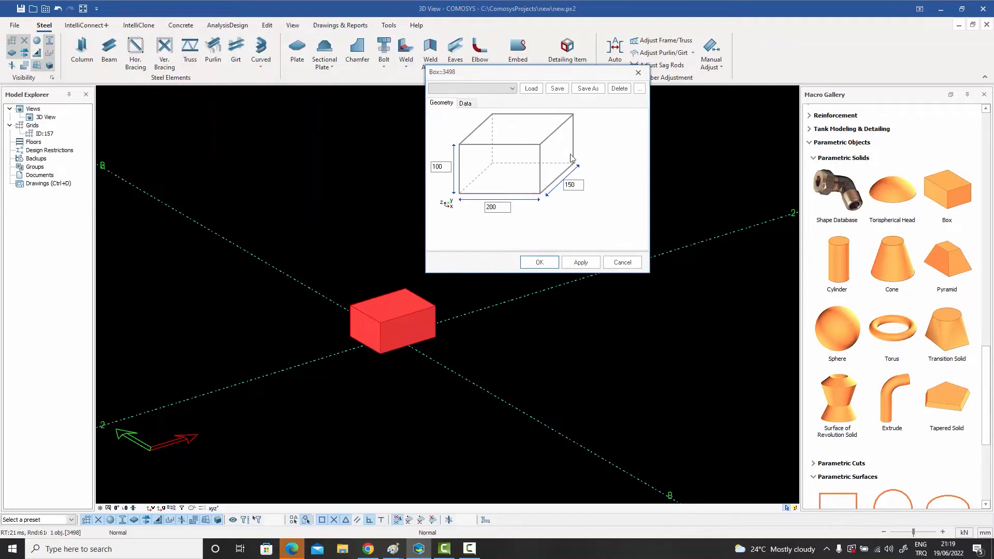
{"action": "double_click", "coordinate": [573, 185]}
{"action": "type", "text": "200"}
{"action": "left_click", "coordinate": [539, 262]}
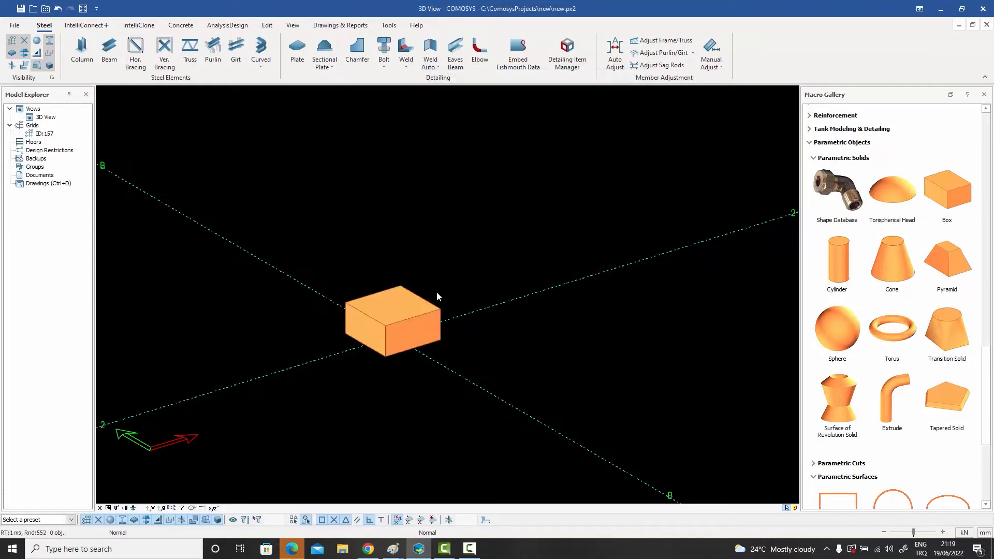
Create a dividing point at the centre of the box's upper face, between two diagonally opposite corners
{"action": "left_click", "coordinate": [267, 25]}
{"action": "left_click", "coordinate": [387, 53]}
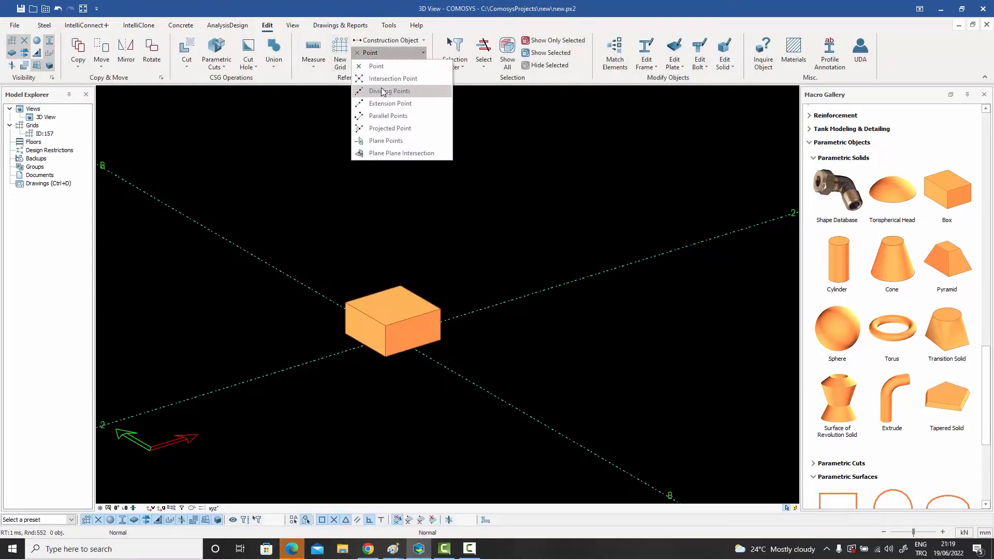
{"action": "left_click", "coordinate": [388, 91]}
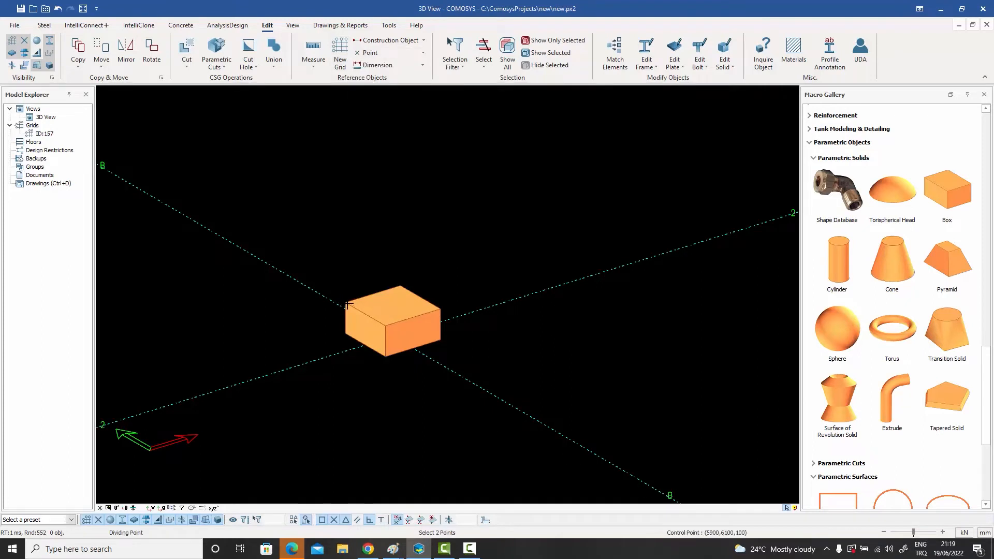
{"action": "left_click", "coordinate": [440, 310]}
{"action": "right_click", "coordinate": [435, 248]}
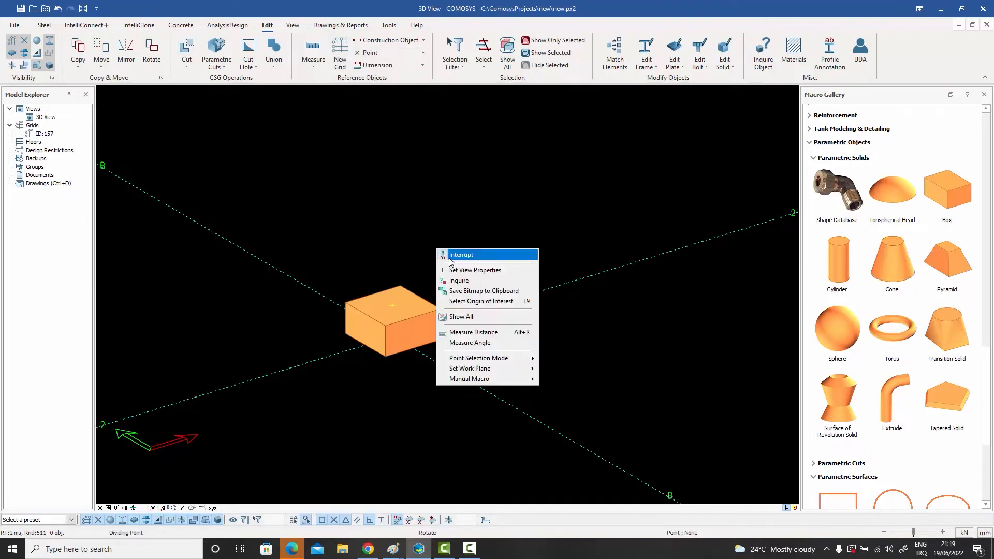
{"action": "left_click", "coordinate": [450, 255]}
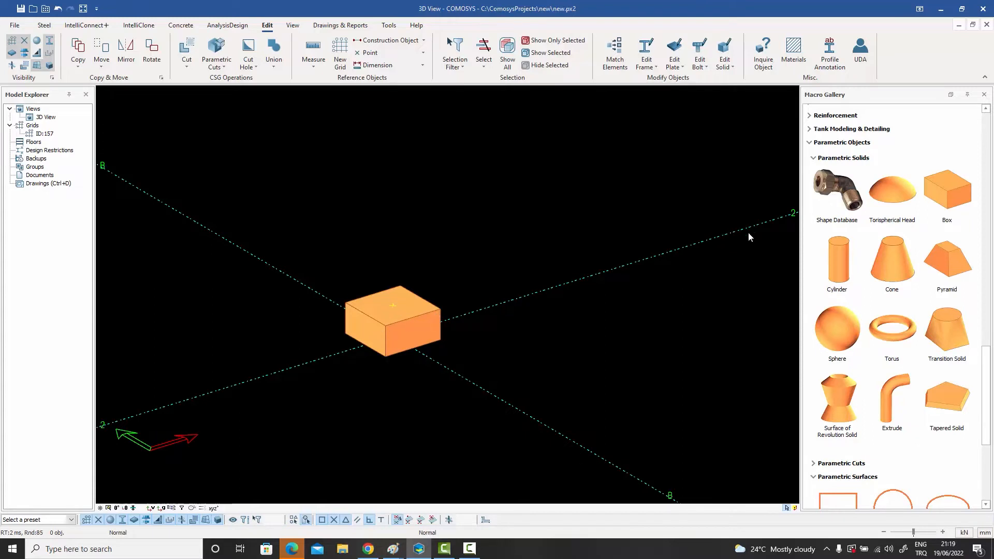
Place a parametric cone with its origin on the centre point of the box's upper face
{"action": "left_click", "coordinate": [904, 261]}
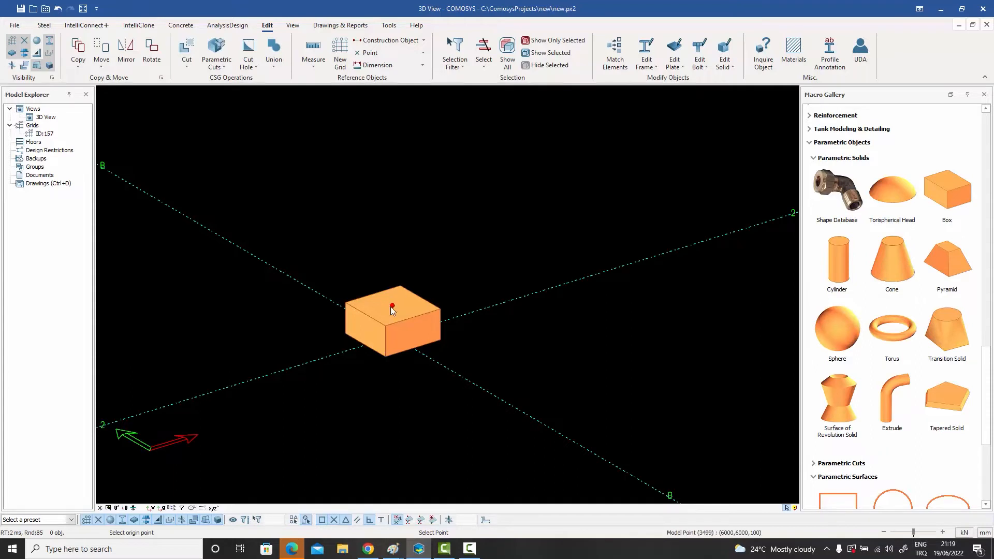
{"action": "left_click", "coordinate": [393, 306]}
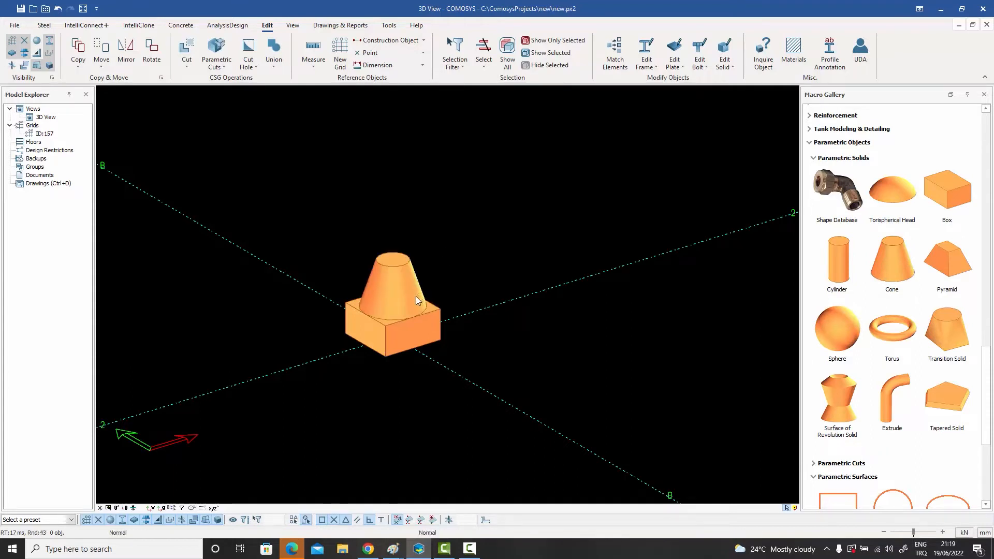
{"action": "scroll", "coordinate": [416, 296], "scroll_direction": "up", "scroll_amount": 2}
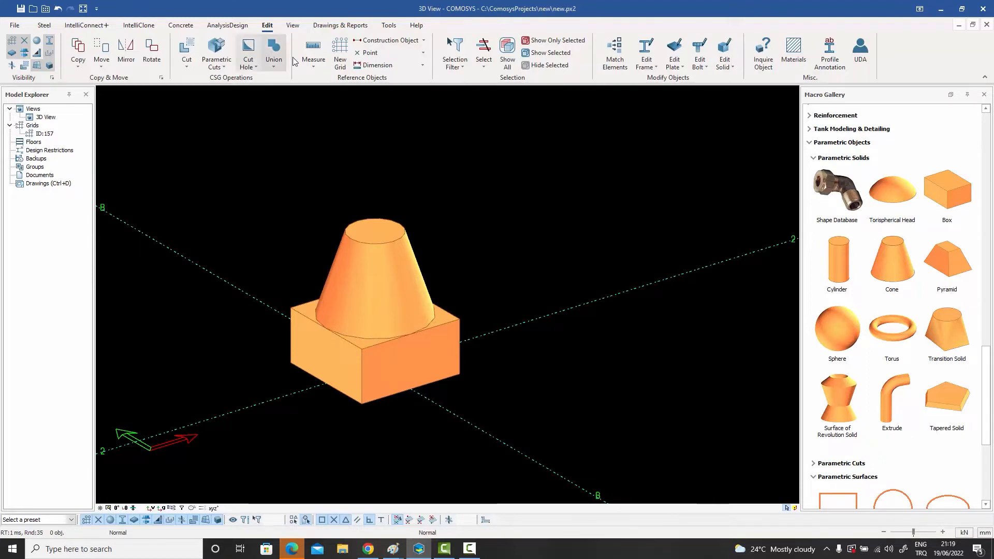
Create a dividing point at the centre of the cone's upper face, between two opposite points of its rim
{"action": "left_click", "coordinate": [374, 52]}
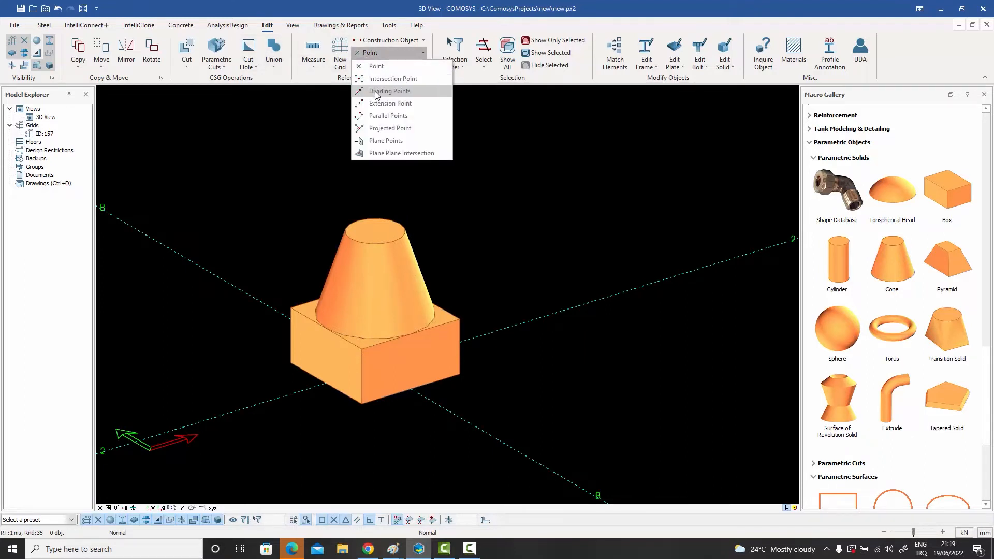
{"action": "left_click", "coordinate": [387, 91]}
{"action": "scroll", "coordinate": [411, 169], "scroll_direction": "up", "scroll_amount": 3}
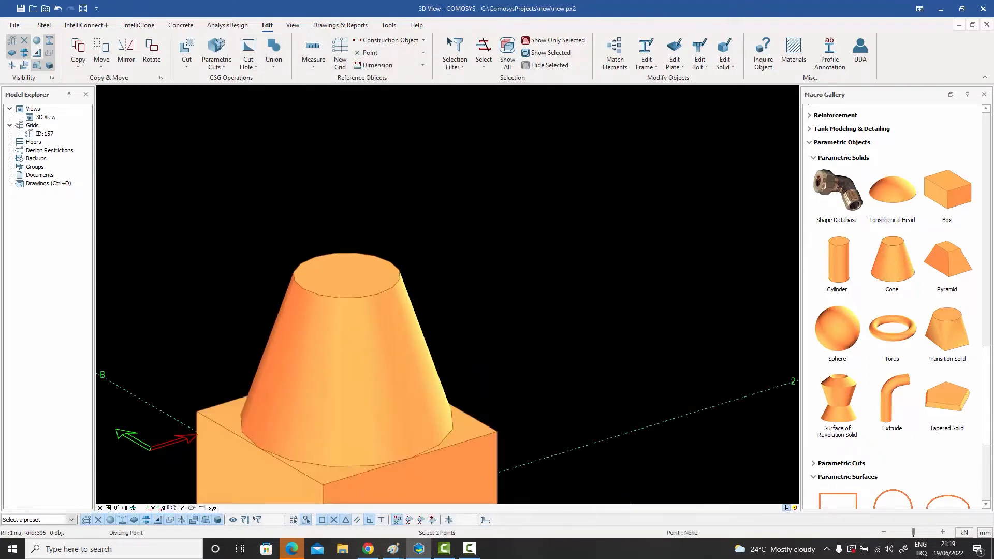
{"action": "left_click", "coordinate": [295, 273]}
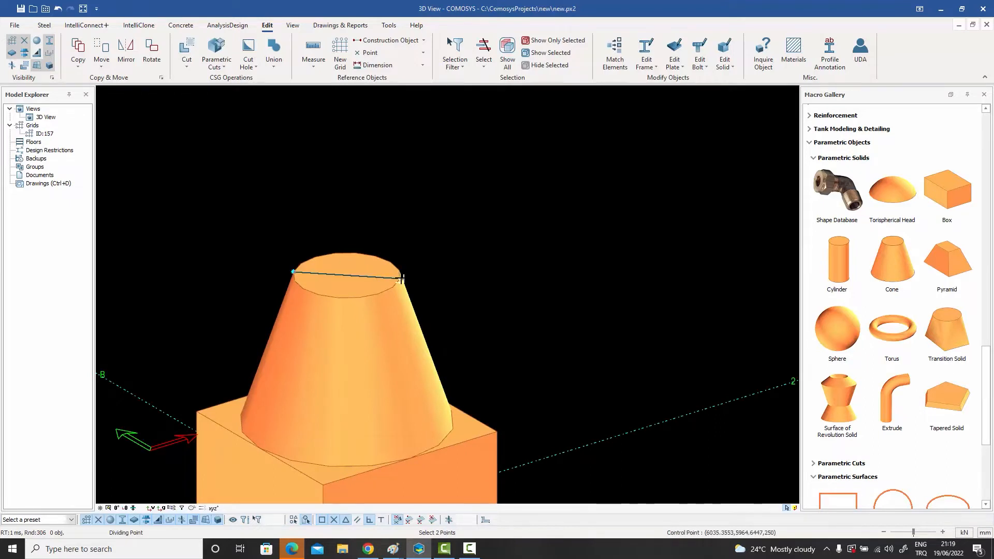
{"action": "left_click", "coordinate": [401, 279]}
{"action": "right_click", "coordinate": [399, 218]}
{"action": "left_click", "coordinate": [407, 225]}
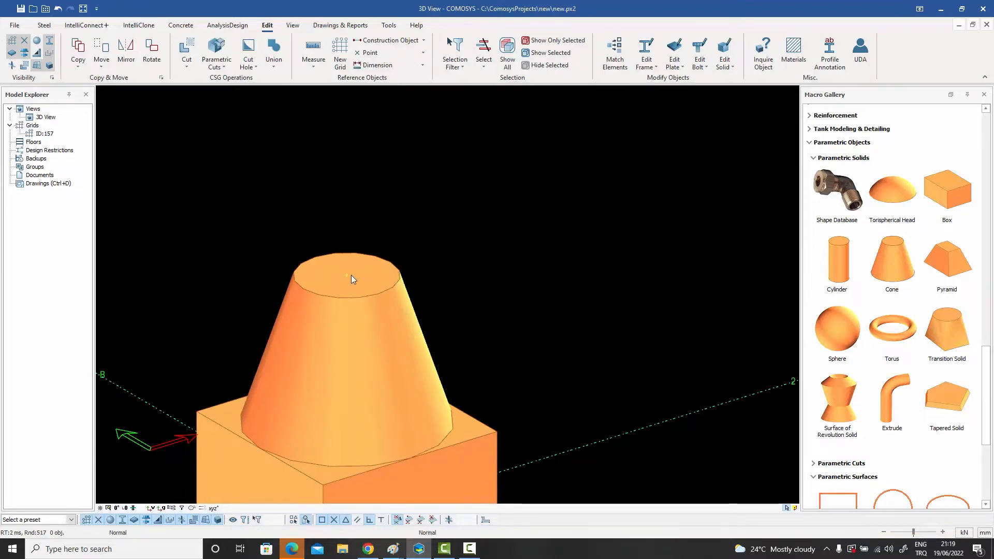
Place a parametric cylinder on the centre point of the cone's upper face and set its height to 50 mm
{"action": "left_click", "coordinate": [837, 262]}
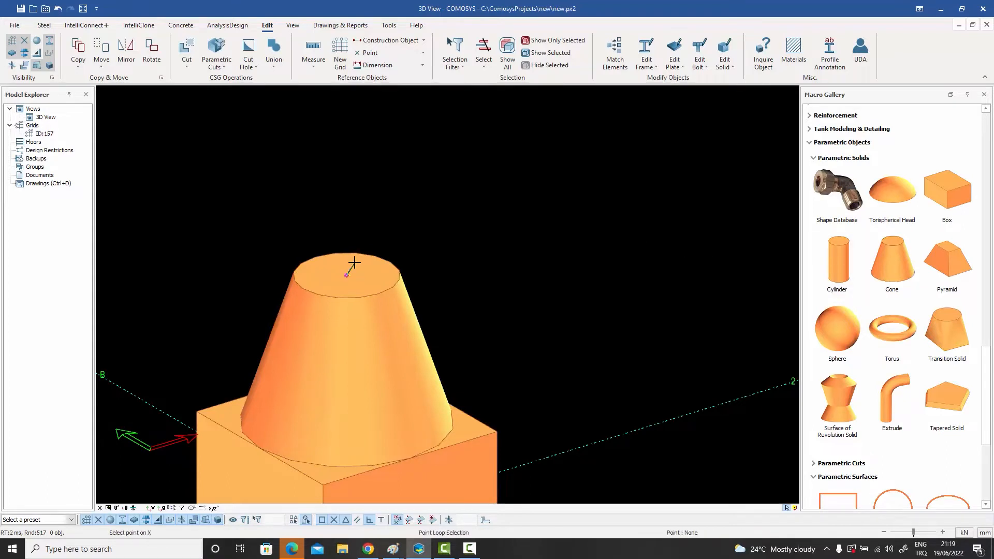
{"action": "left_click", "coordinate": [343, 275]}
{"action": "scroll", "coordinate": [438, 228], "scroll_direction": "down", "scroll_amount": 3}
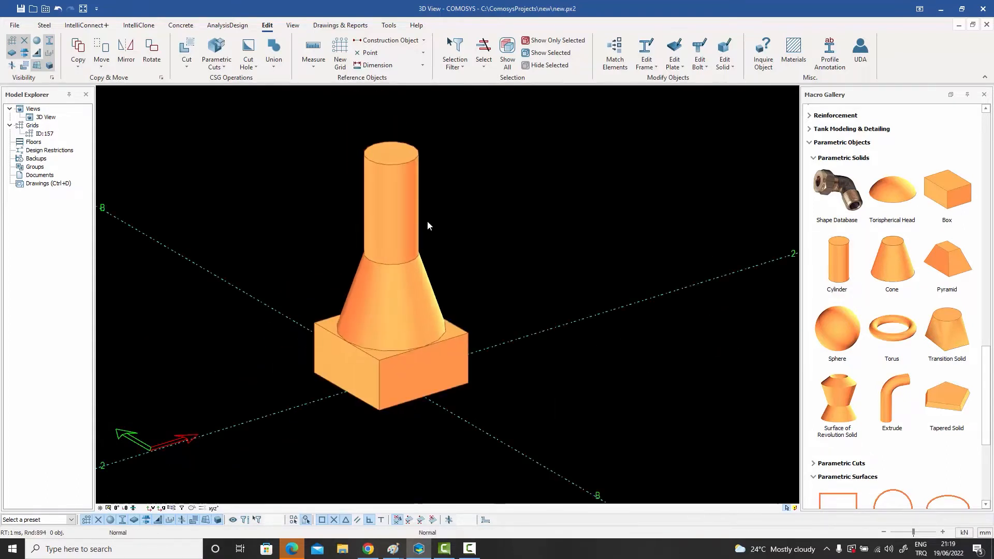
{"action": "double_click", "coordinate": [405, 203]}
{"action": "left_click_drag", "start_coordinate": [19, 97], "coordinate": [2, 95]}
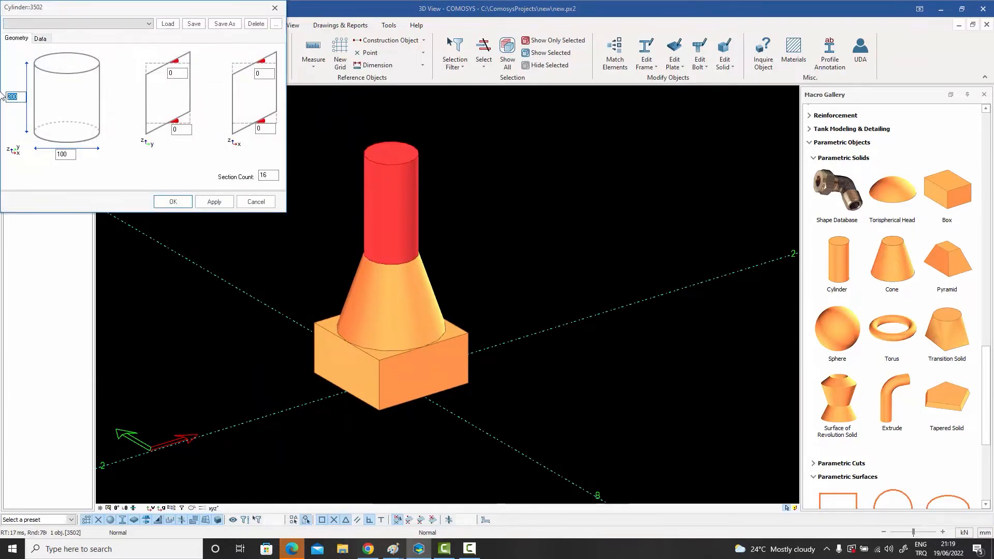
{"action": "type", "text": "50"}
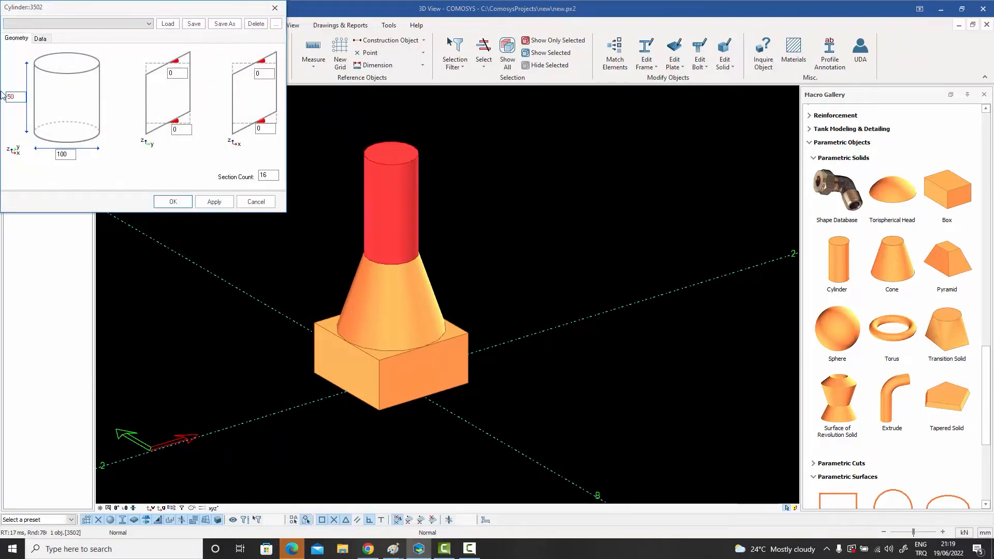
{"action": "left_click", "coordinate": [187, 205]}
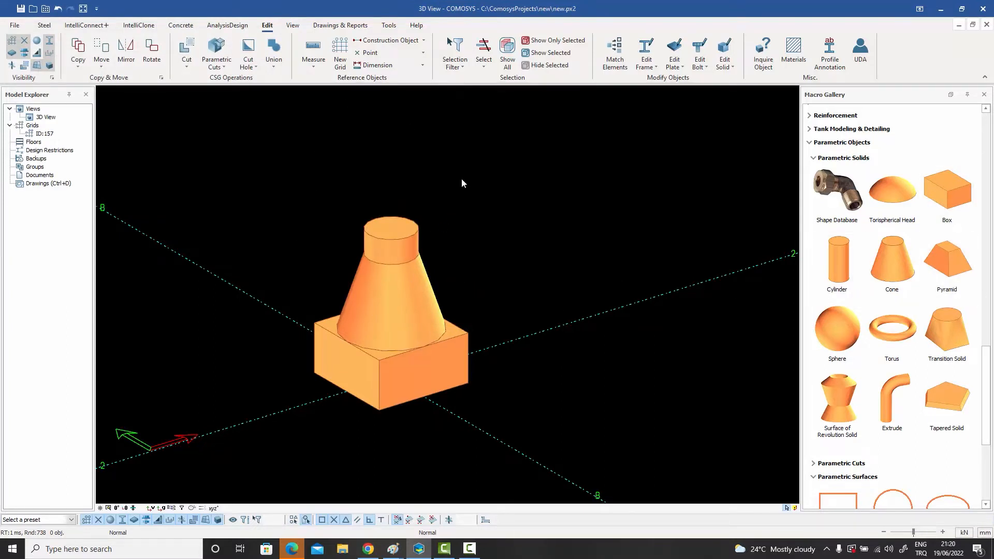
Display the model in wireframe and examine the cone with the reference points at its base and upper face
{"action": "middle_click_drag", "start_coordinate": [466, 195], "coordinate": [494, 188]}
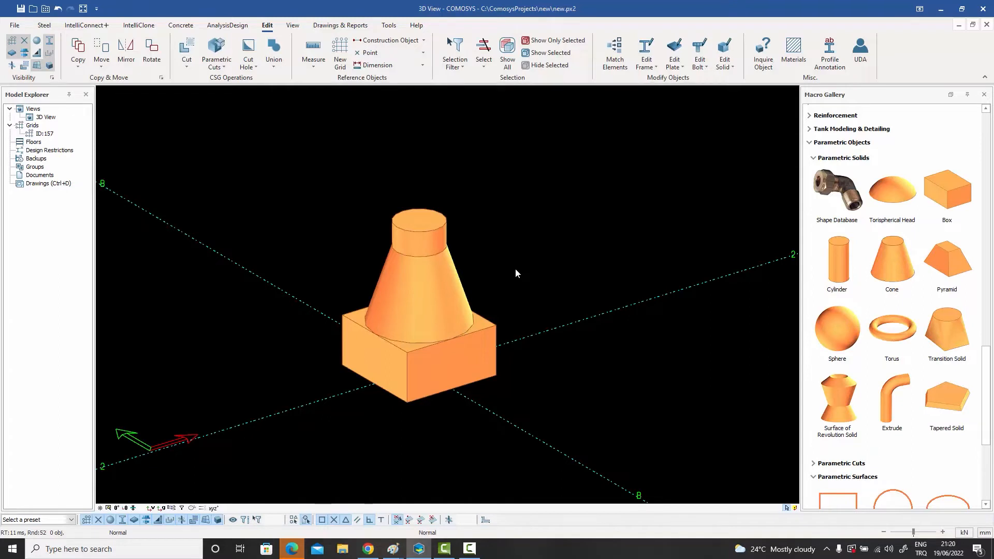
{"action": "key", "text": "ctrl+1"}
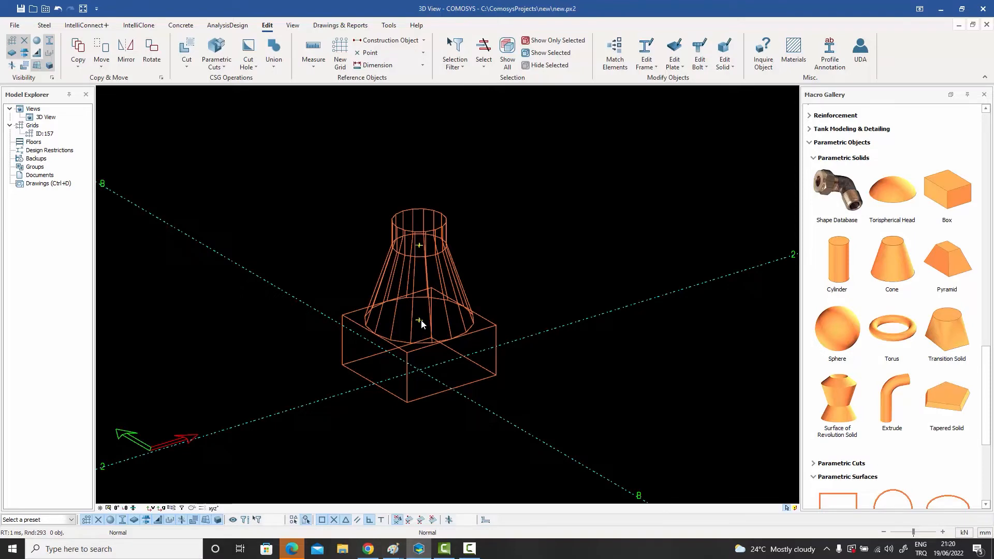
{"action": "scroll", "coordinate": [422, 324], "scroll_direction": "down", "scroll_amount": 5}
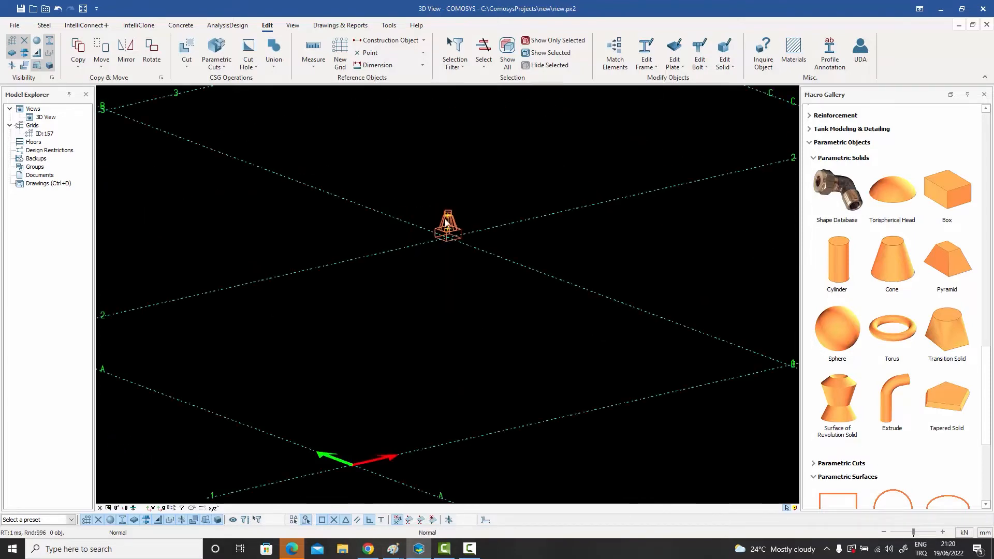
{"action": "scroll", "coordinate": [446, 223], "scroll_direction": "up", "scroll_amount": 4}
{"action": "left_click", "coordinate": [461, 238]}
{"action": "mouse_move", "coordinate": [461, 238]}
{"action": "middle_mouse_down"}
{"action": "mouse_move", "coordinate": [454, 218]}
{"action": "mouse_move", "coordinate": [460, 249]}
{"action": "middle_mouse_up"}
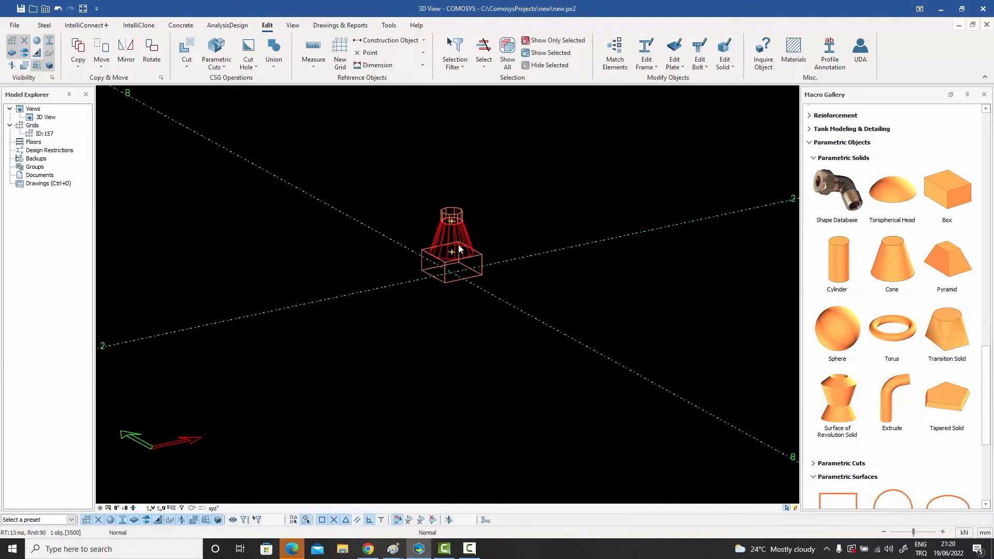
{"action": "scroll", "coordinate": [459, 250], "scroll_direction": "up", "scroll_amount": 4}
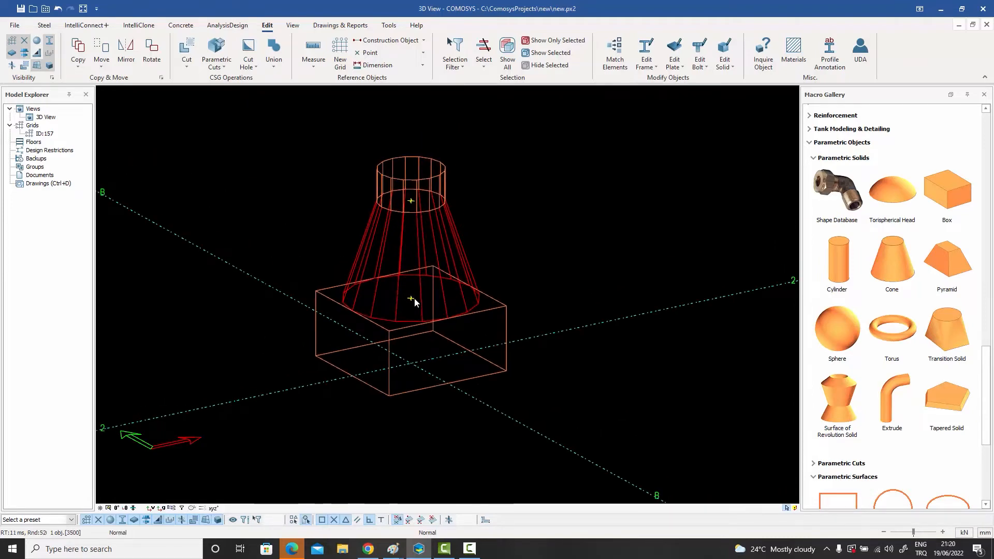
{"action": "middle_click_drag", "start_coordinate": [415, 299], "coordinate": [411, 298]}
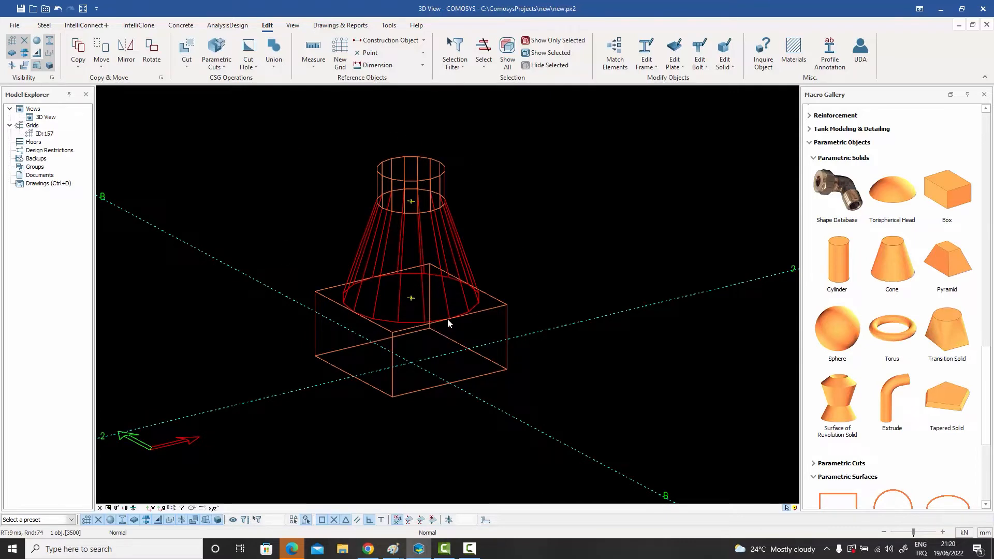
{"action": "middle_click_drag", "start_coordinate": [449, 321], "coordinate": [491, 252]}
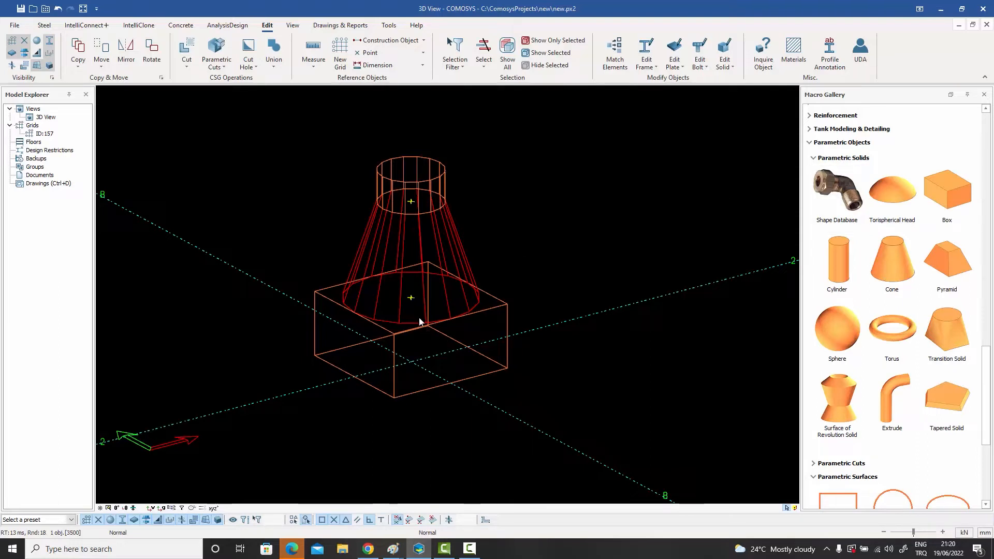
{"action": "middle_click_drag", "start_coordinate": [415, 304], "coordinate": [425, 345]}
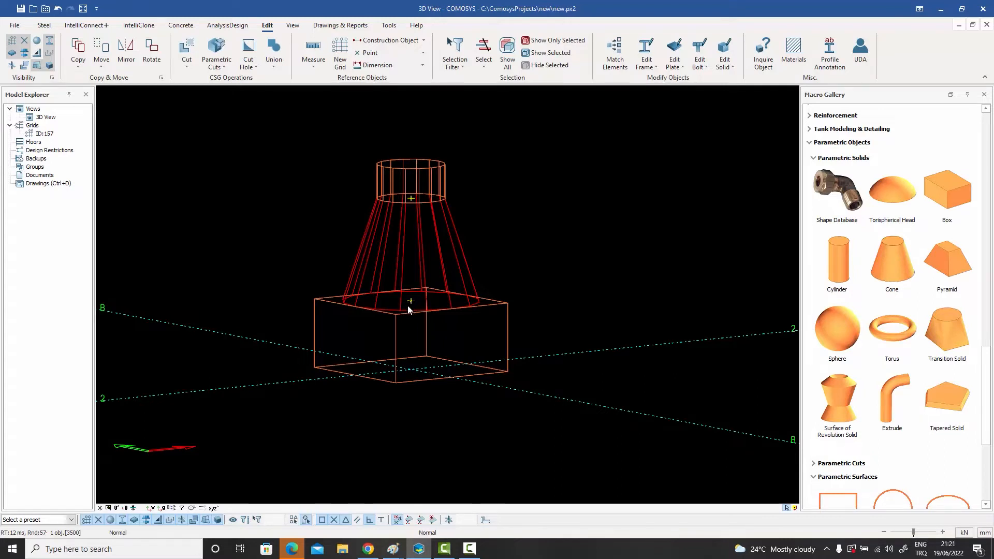
Select the box, cone, cylinder and both reference points together, and open the shape database
{"action": "middle_click_drag", "start_coordinate": [417, 307], "coordinate": [424, 307]}
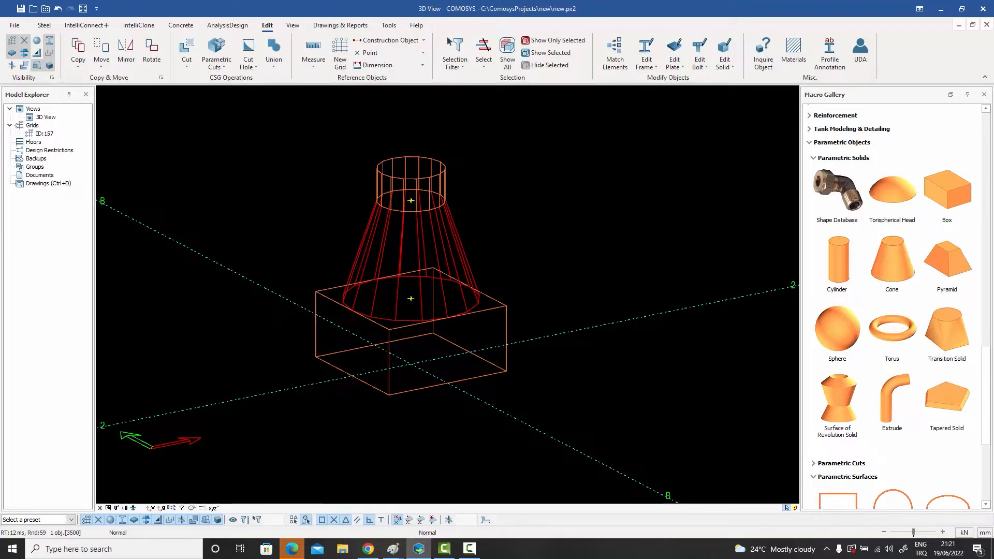
{"action": "key", "text": "Escape"}
{"action": "middle_click_drag", "start_coordinate": [506, 267], "coordinate": [460, 264]}
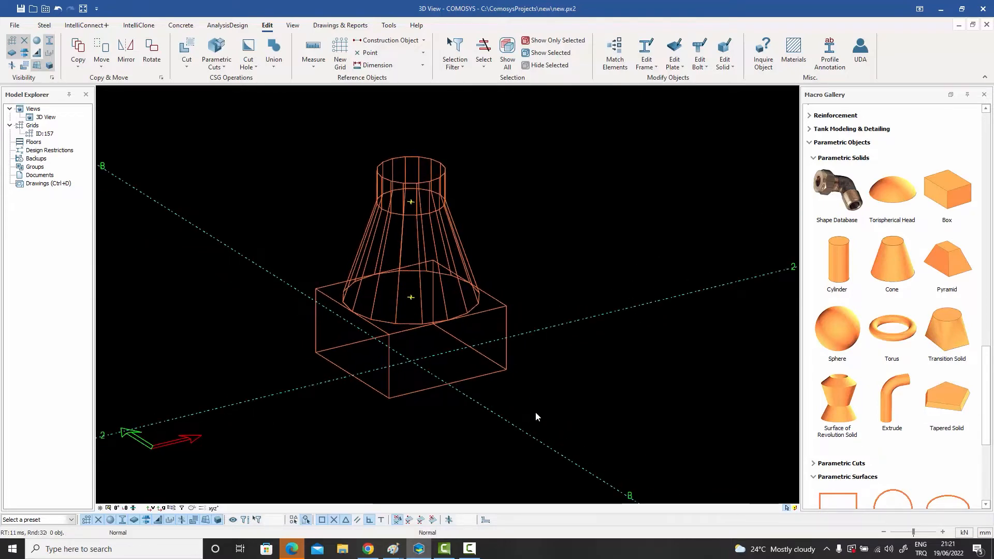
{"action": "left_click_drag", "start_coordinate": [535, 418], "coordinate": [273, 124]}
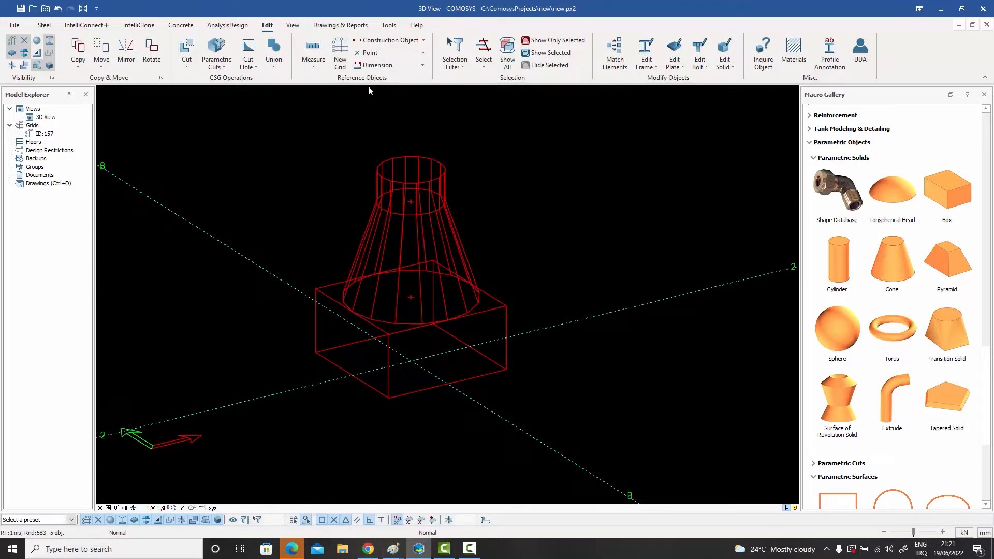
{"action": "left_click", "coordinate": [835, 201]}
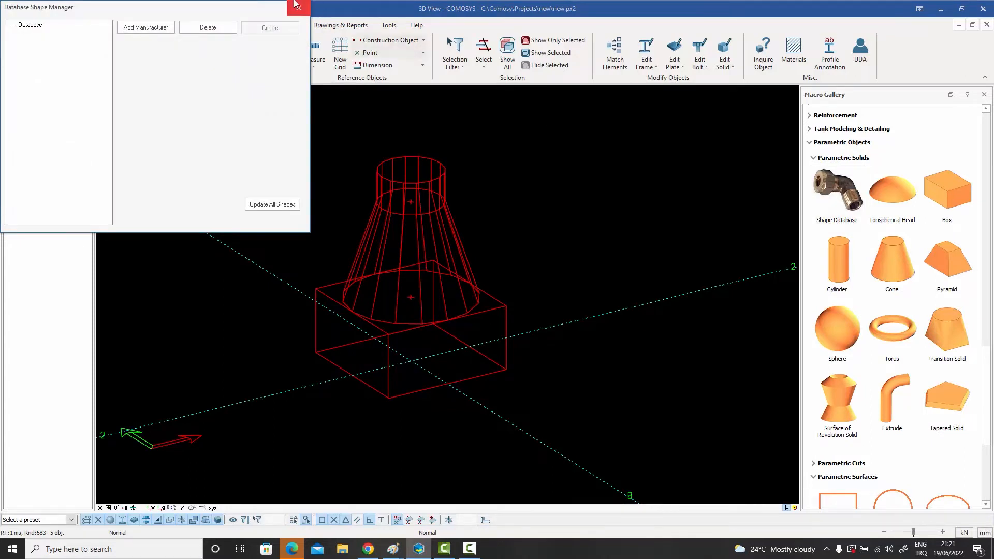
{"action": "left_click_drag", "start_coordinate": [202, 8], "coordinate": [692, 46]}
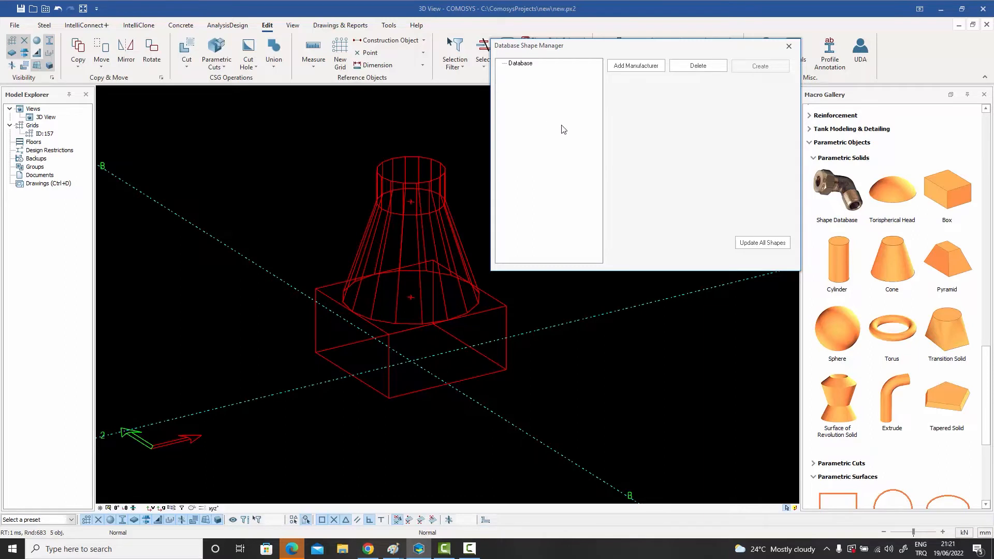
Add a manufacturer named M to the shape database
{"action": "left_click", "coordinate": [638, 66]}
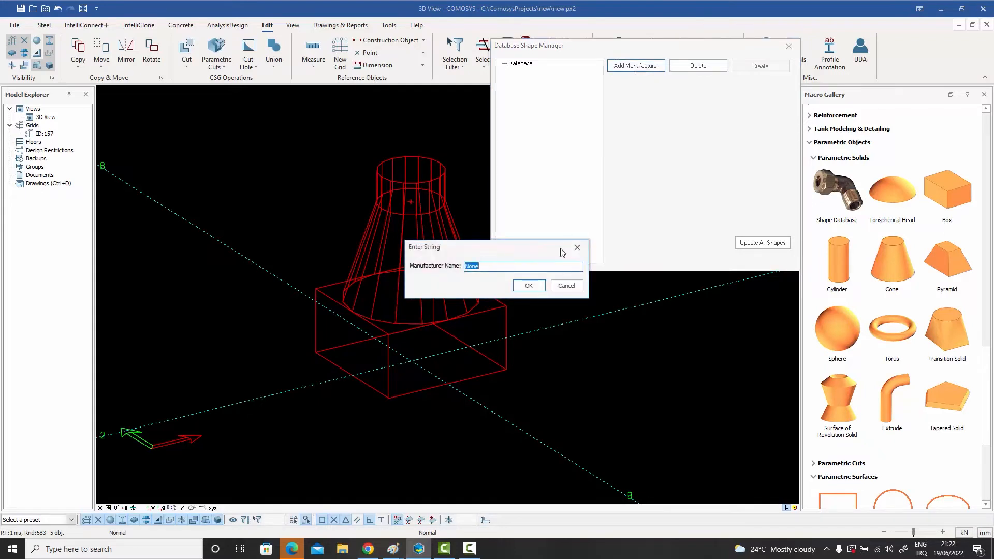
{"action": "type", "text": "M"}
{"action": "left_click", "coordinate": [529, 286]}
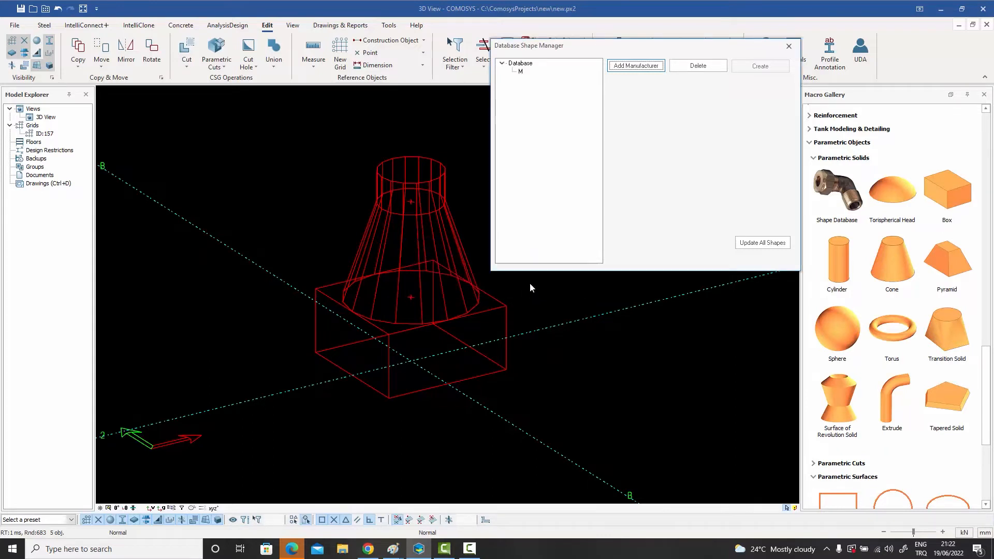
Add a family named F under manufacturer M
{"action": "left_click", "coordinate": [521, 73]}
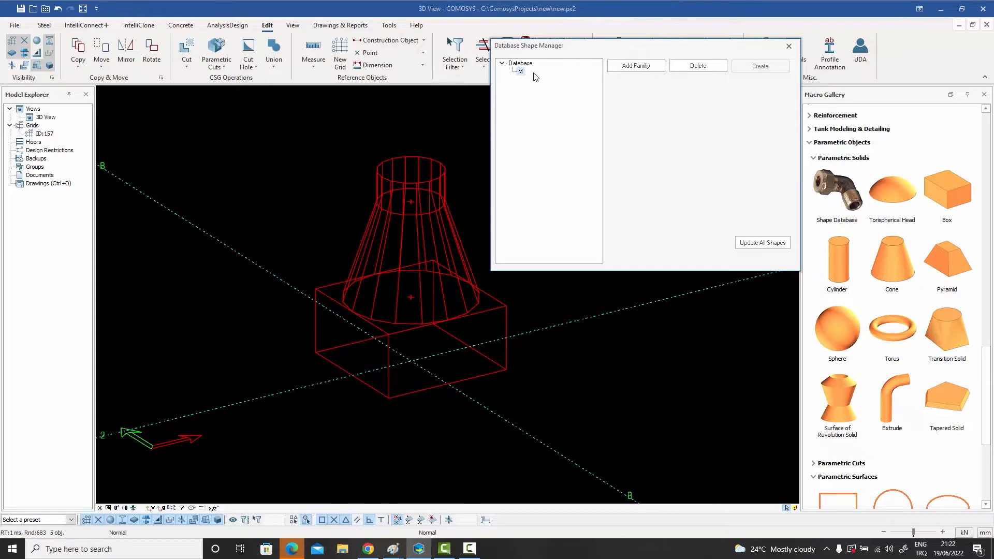
{"action": "left_click", "coordinate": [526, 65]}
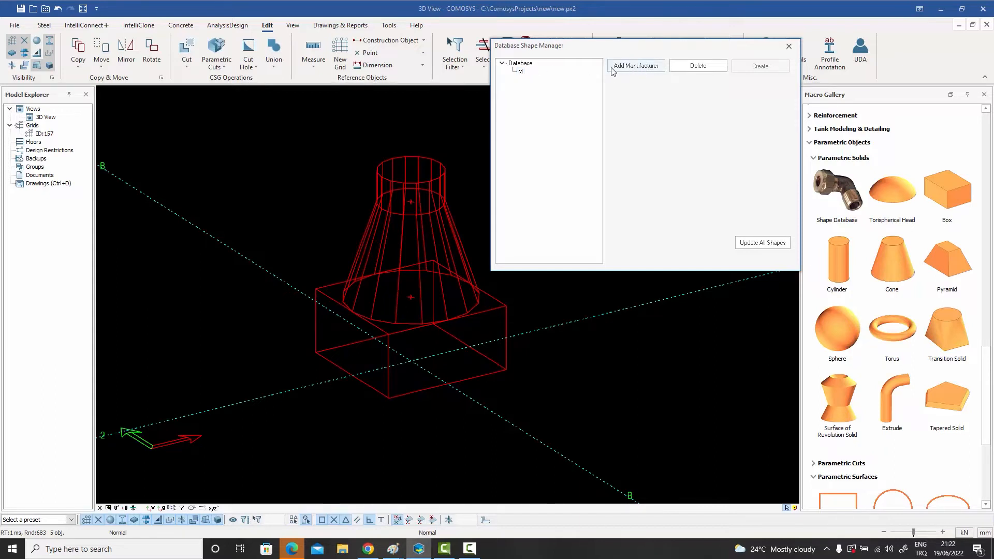
{"action": "left_click", "coordinate": [521, 72]}
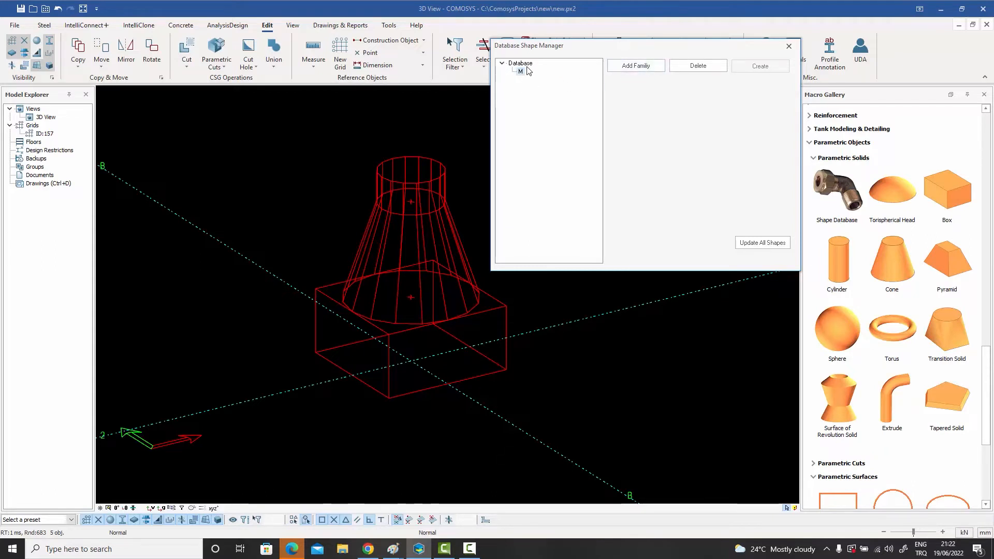
{"action": "left_click", "coordinate": [633, 66]}
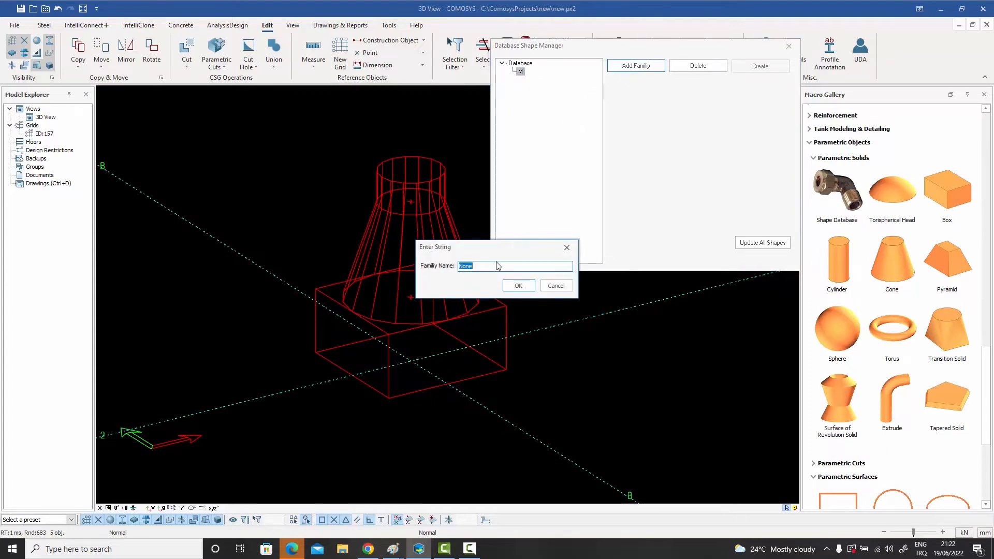
{"action": "type", "text": "F"}
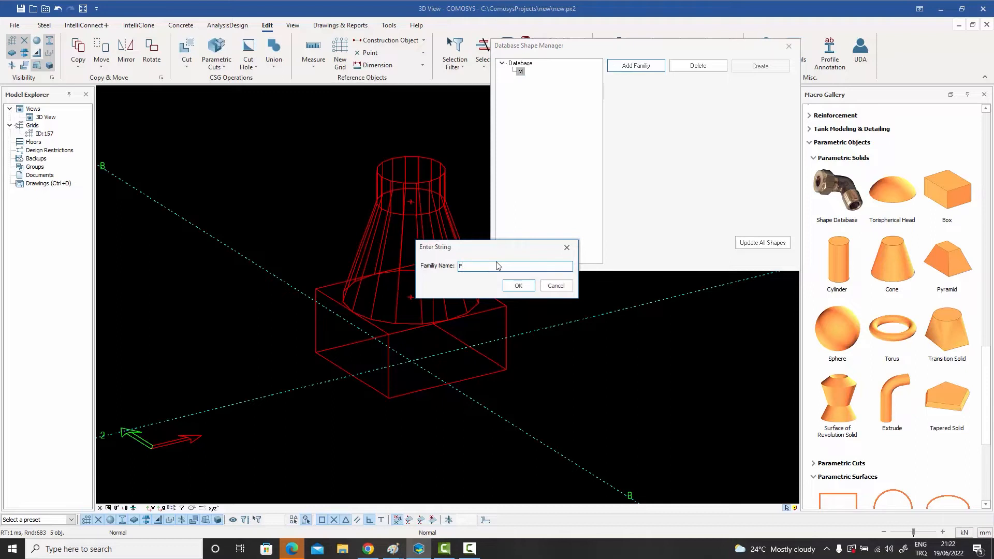
{"action": "left_click", "coordinate": [519, 287]}
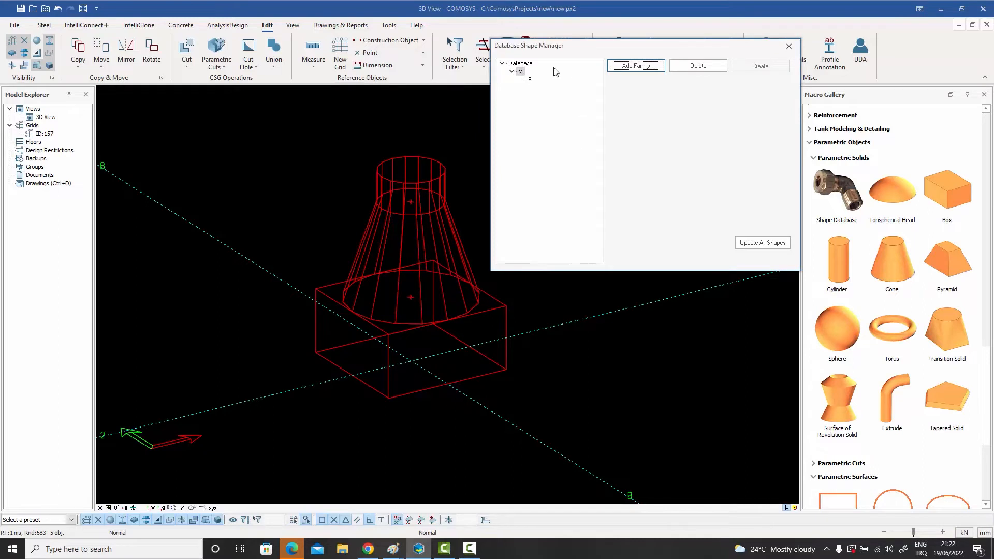
Add item Coupler 1 to family F, with origin at the cone's base centre, X through its upper centre and Y through a box top-edge midpoint
{"action": "left_click", "coordinate": [529, 80]}
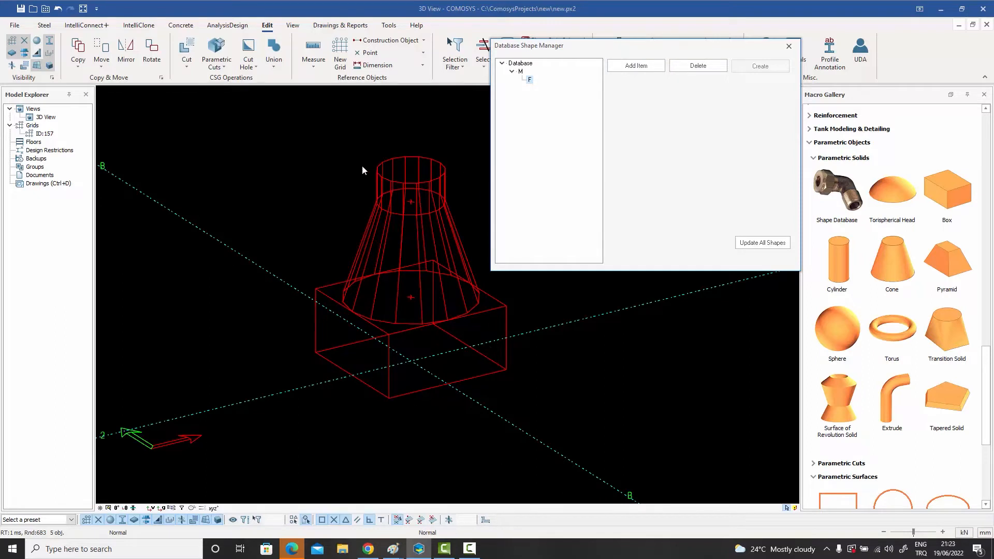
{"action": "left_click", "coordinate": [636, 66]}
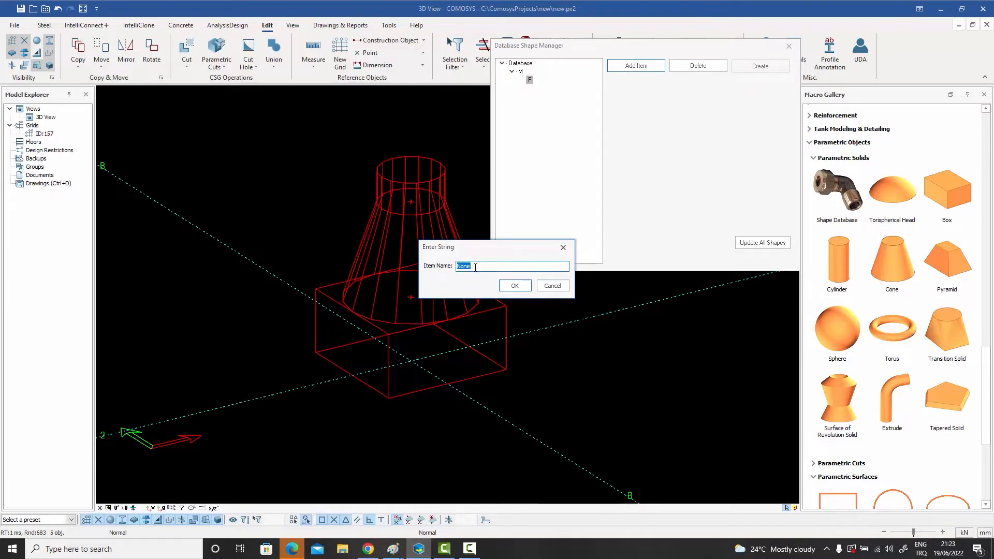
{"action": "type", "text": "Coupler 1"}
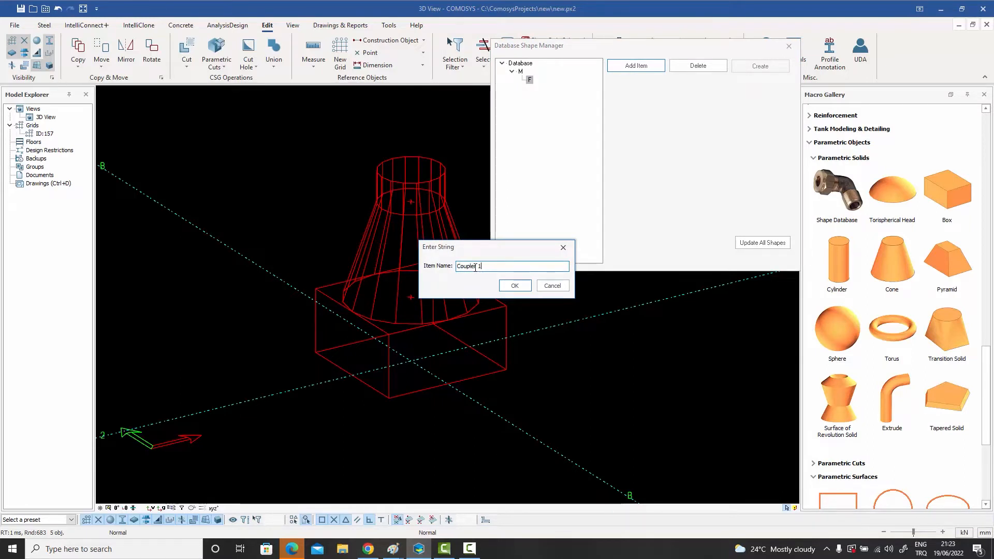
{"action": "left_click", "coordinate": [516, 286]}
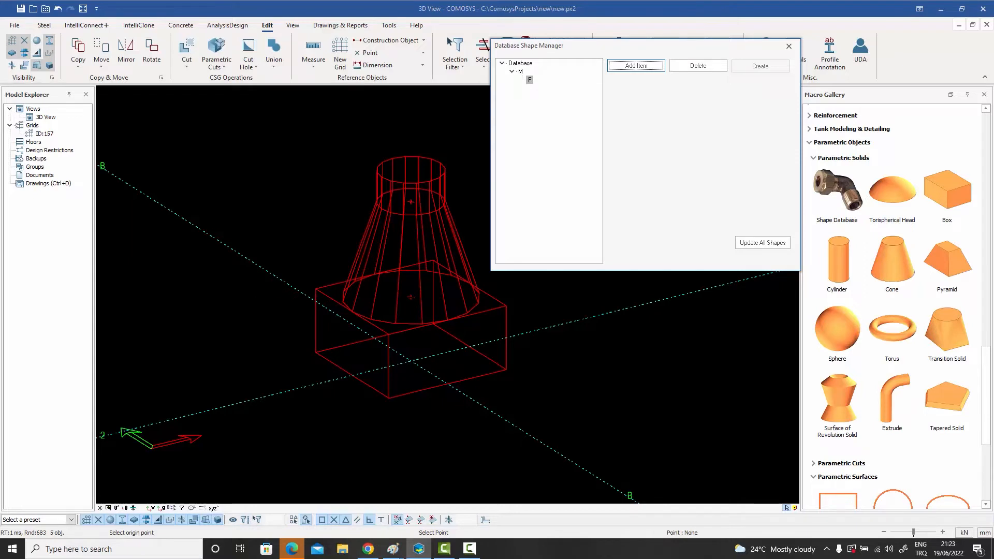
{"action": "left_click", "coordinate": [411, 297]}
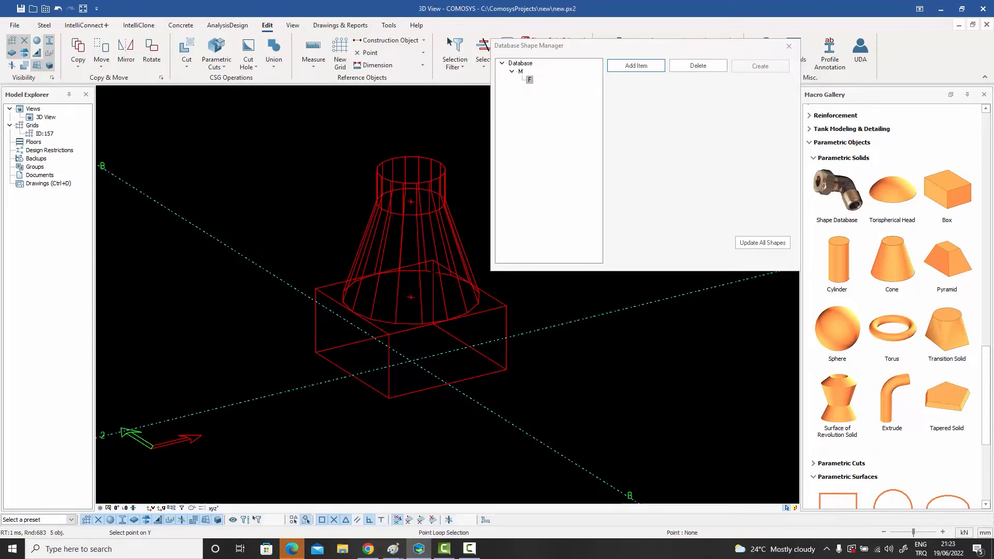
{"action": "left_click", "coordinate": [411, 201]}
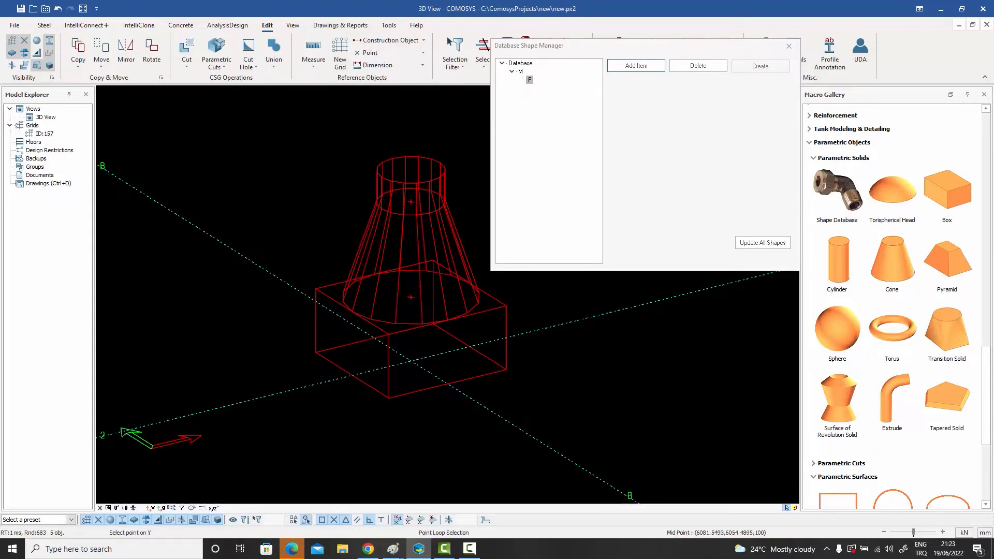
{"action": "left_click", "coordinate": [448, 321]}
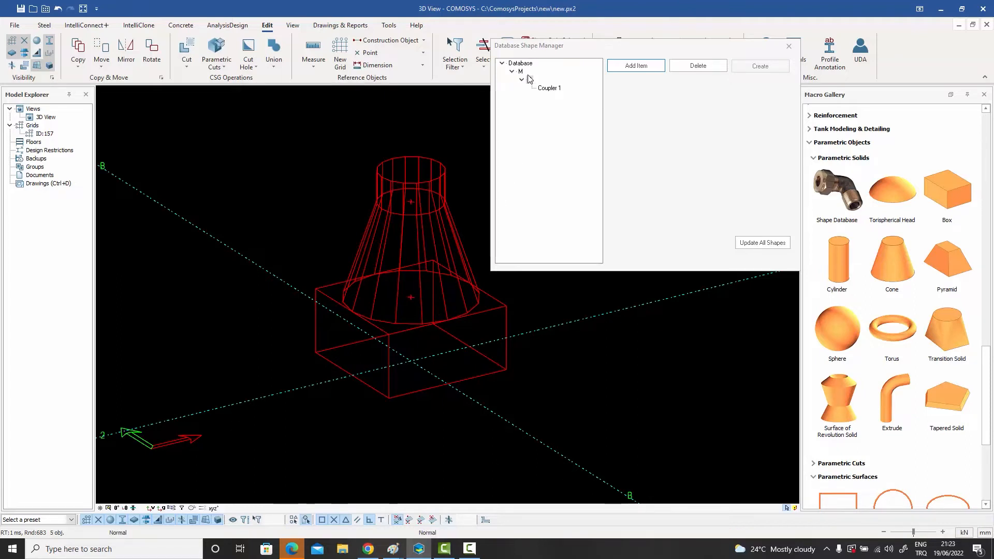
Check the preview of Coupler 1 in the shape database and close the shape manager
{"action": "left_click", "coordinate": [552, 92]}
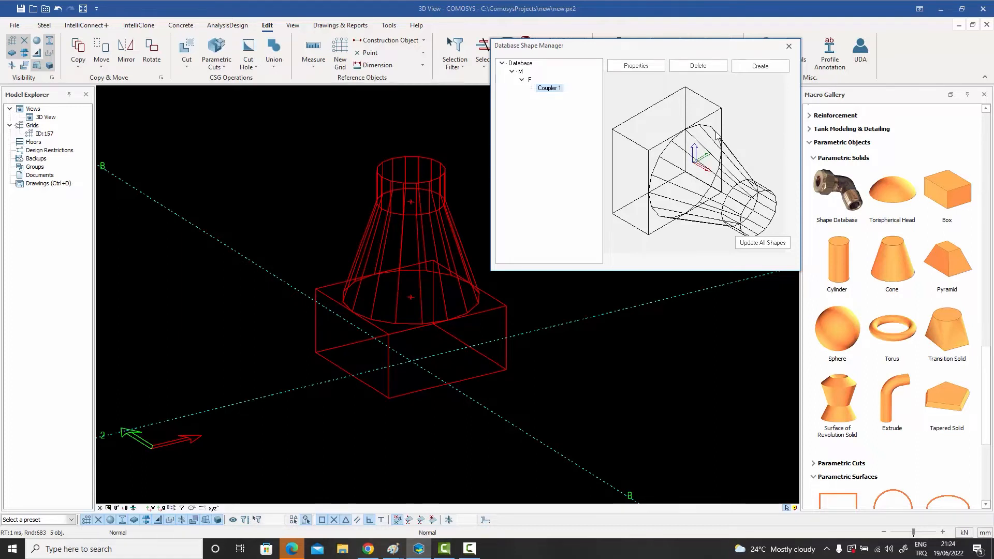
{"action": "left_click", "coordinate": [628, 386]}
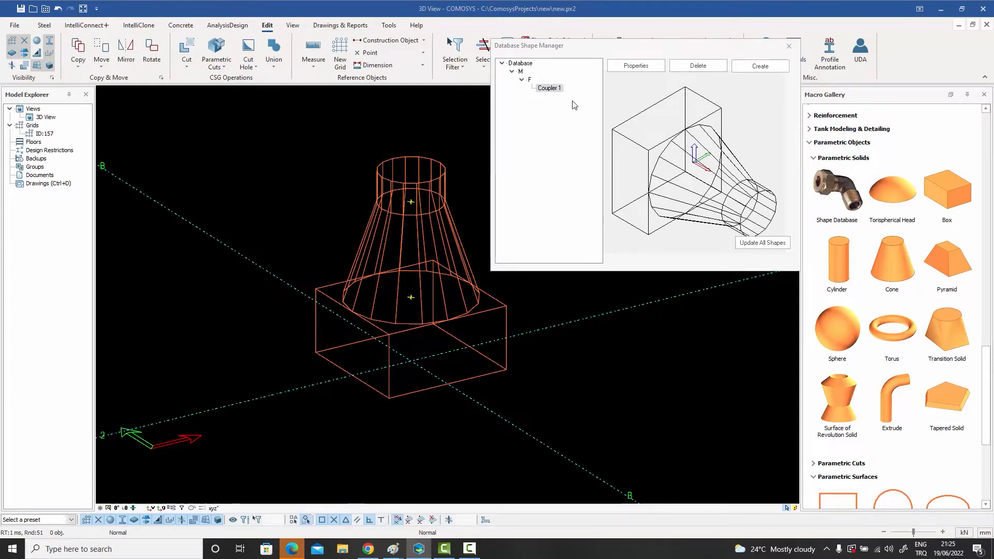
{"action": "left_click", "coordinate": [788, 47]}
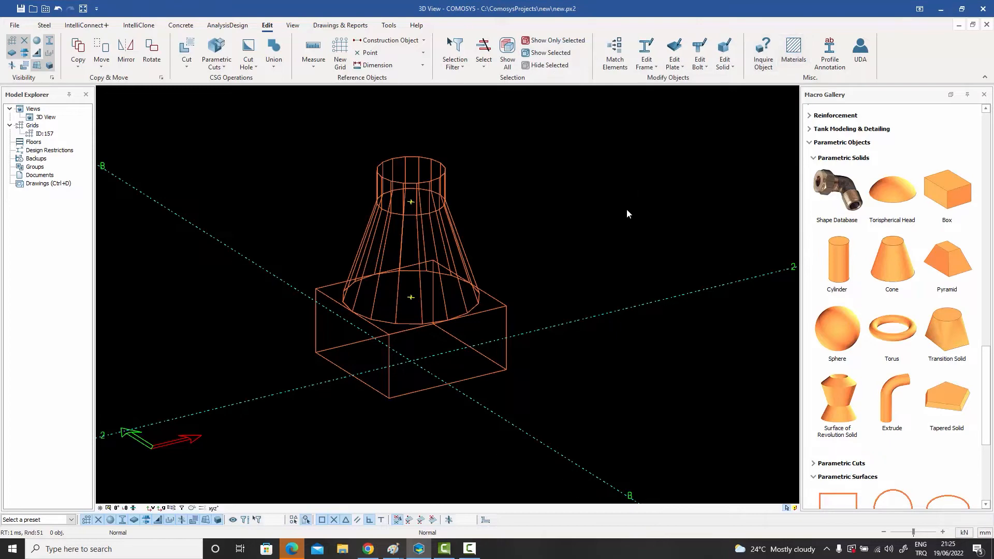
Create Coupler 1 from the shape database at grid intersection C-2, with X towards C-1 and Y towards D-2
{"action": "scroll", "coordinate": [617, 223], "scroll_direction": "down", "scroll_amount": 5}
{"action": "middle_click_drag", "start_coordinate": [612, 229], "coordinate": [354, 324]}
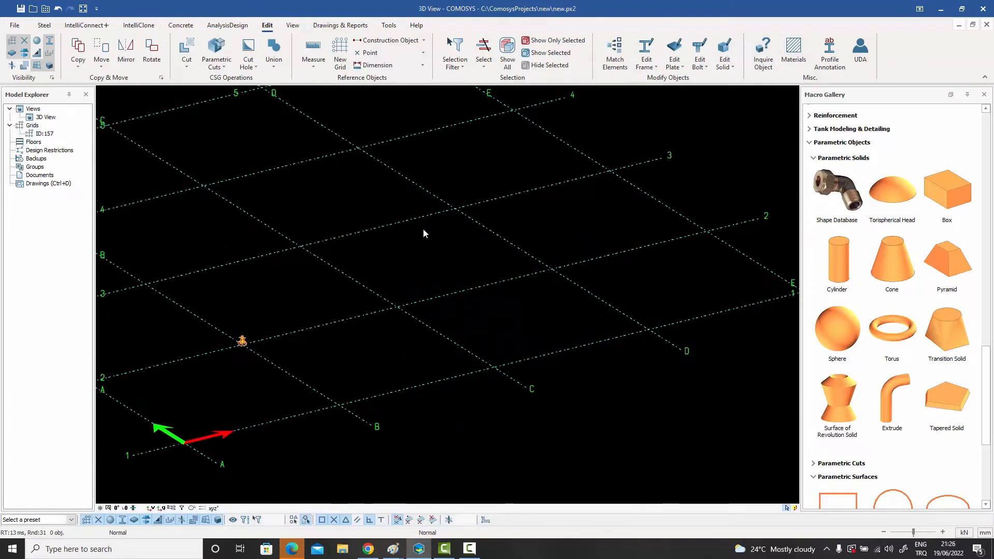
{"action": "scroll", "coordinate": [409, 311], "scroll_direction": "up", "scroll_amount": 2}
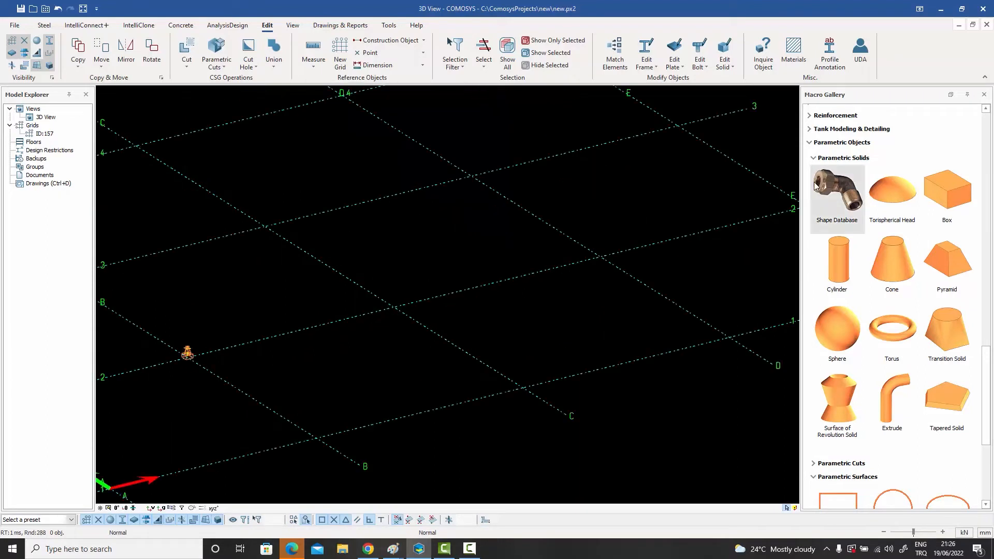
{"action": "left_click", "coordinate": [835, 192]}
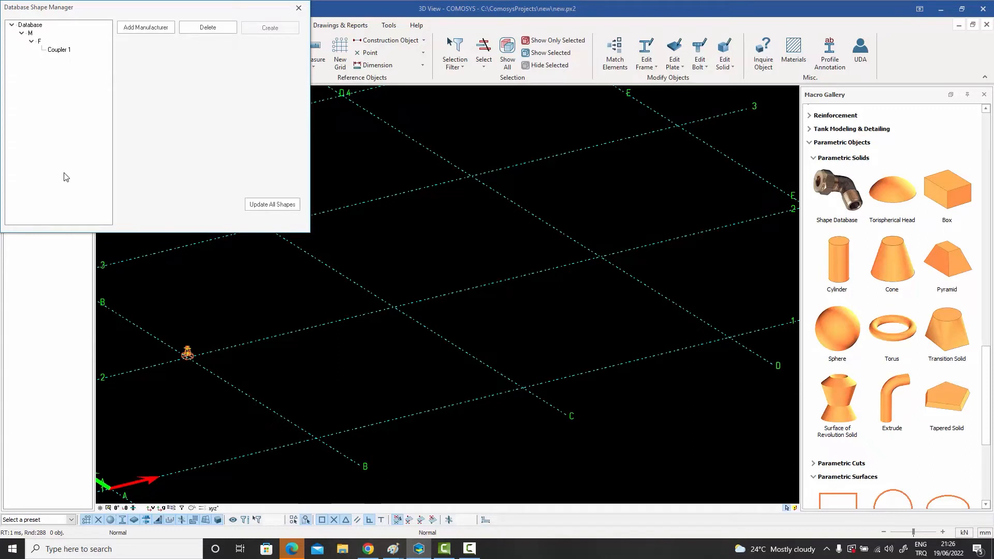
{"action": "left_click", "coordinate": [60, 50]}
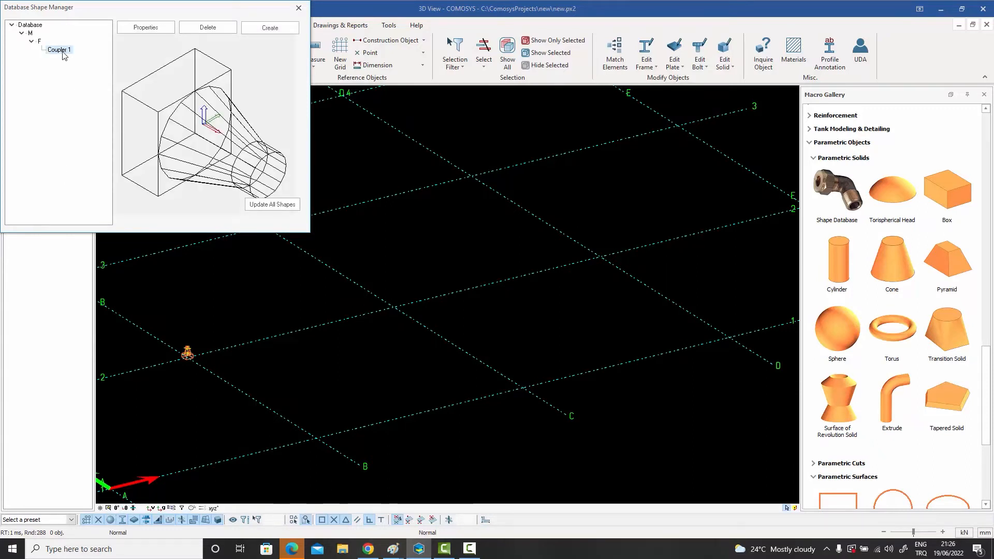
{"action": "left_click", "coordinate": [275, 30]}
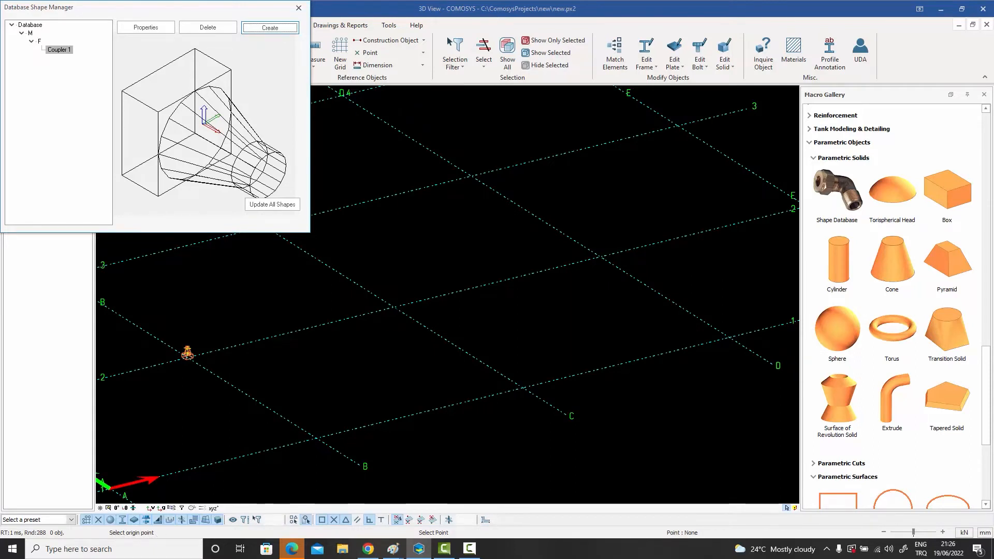
{"action": "left_click", "coordinate": [394, 306]}
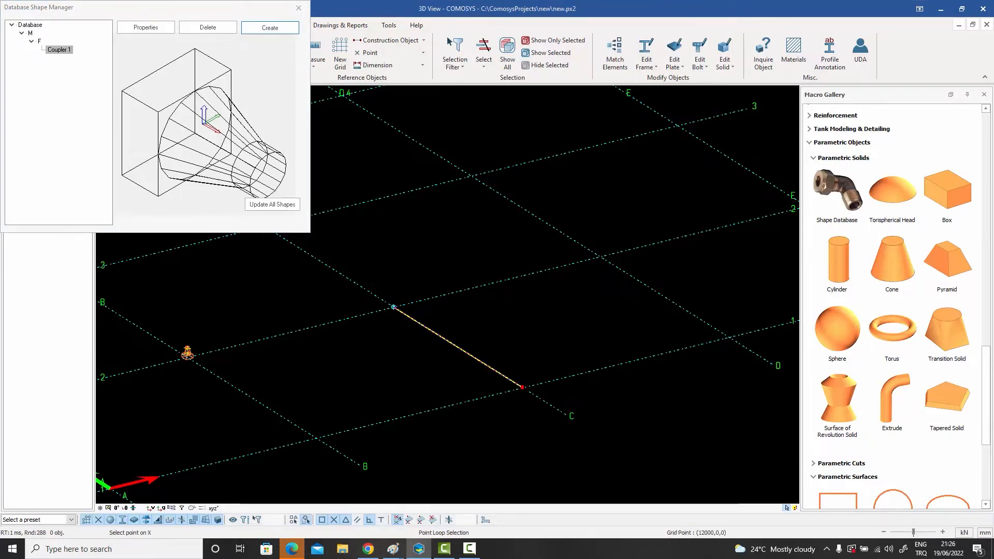
{"action": "left_click", "coordinate": [522, 387]}
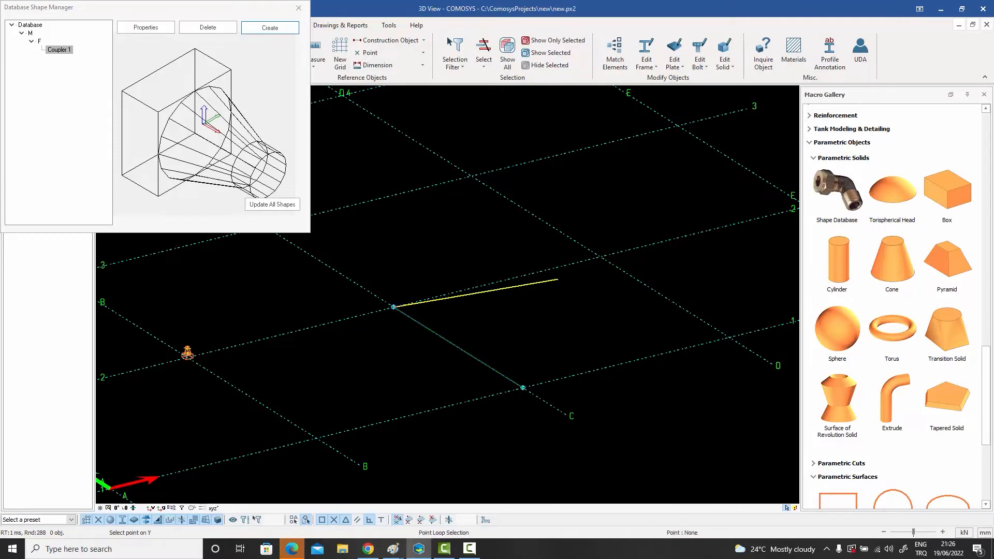
{"action": "left_click", "coordinate": [600, 257]}
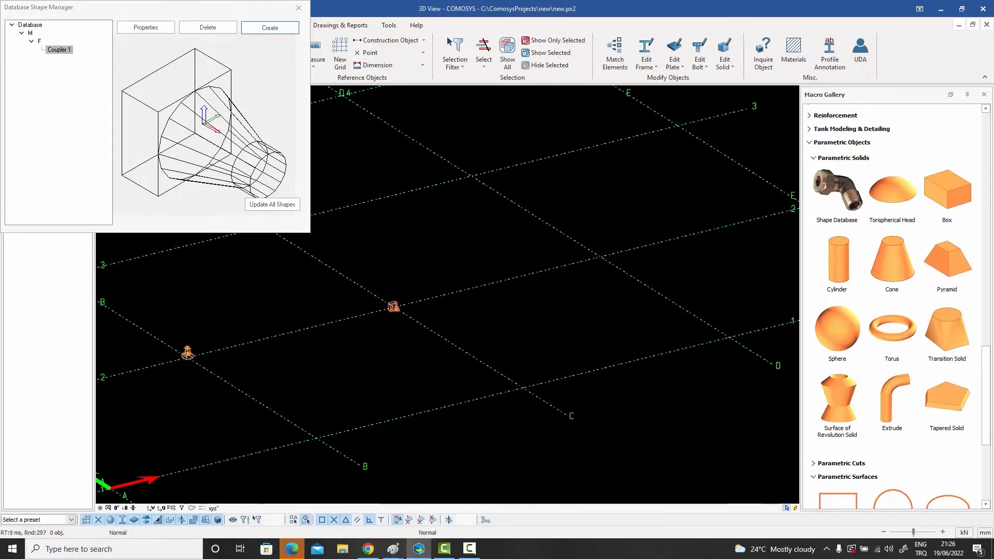
Close the shape manager and examine the coupler placed at grid intersection C-2 up close
{"action": "left_click", "coordinate": [299, 8]}
{"action": "right_click", "coordinate": [318, 133]}
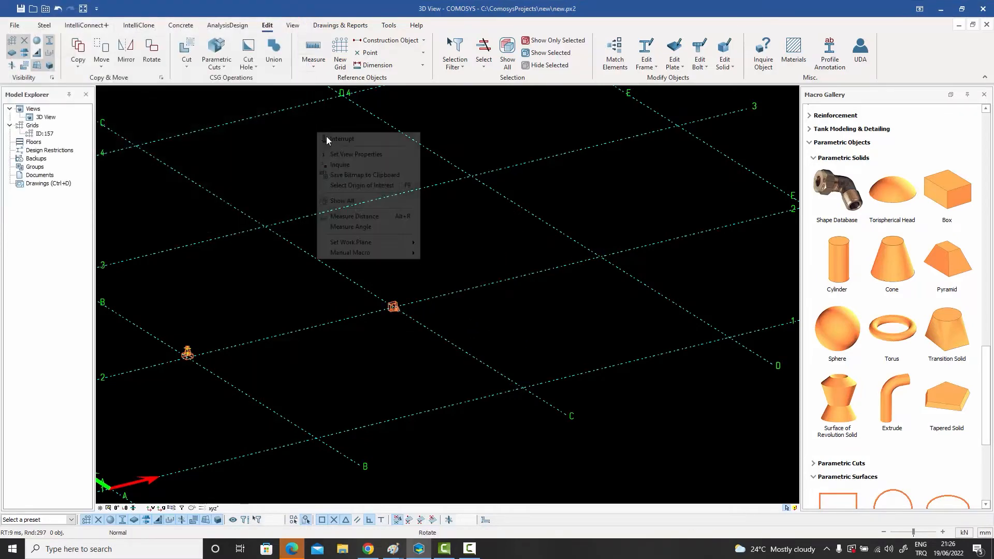
{"action": "left_click", "coordinate": [326, 137]}
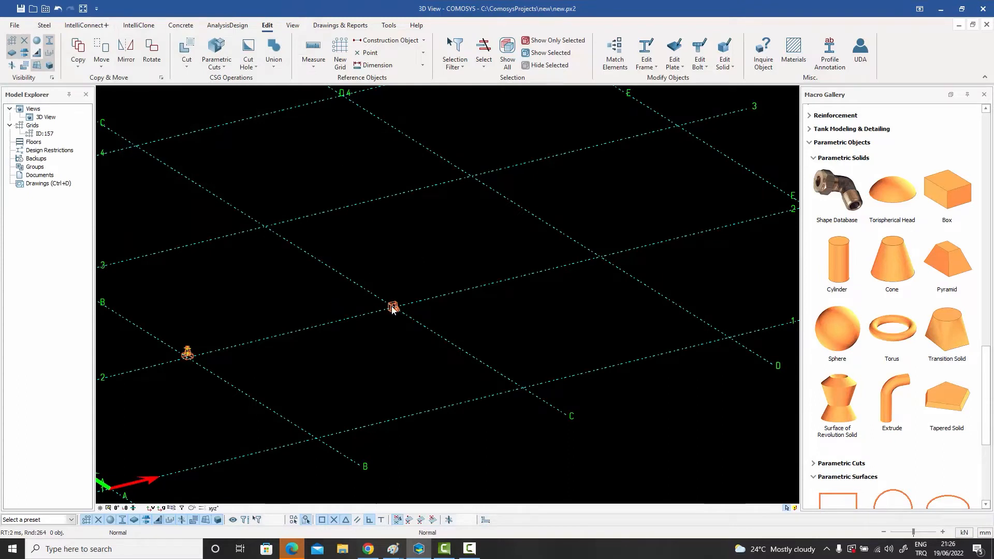
{"action": "scroll", "coordinate": [393, 308], "scroll_direction": "up", "scroll_amount": 10}
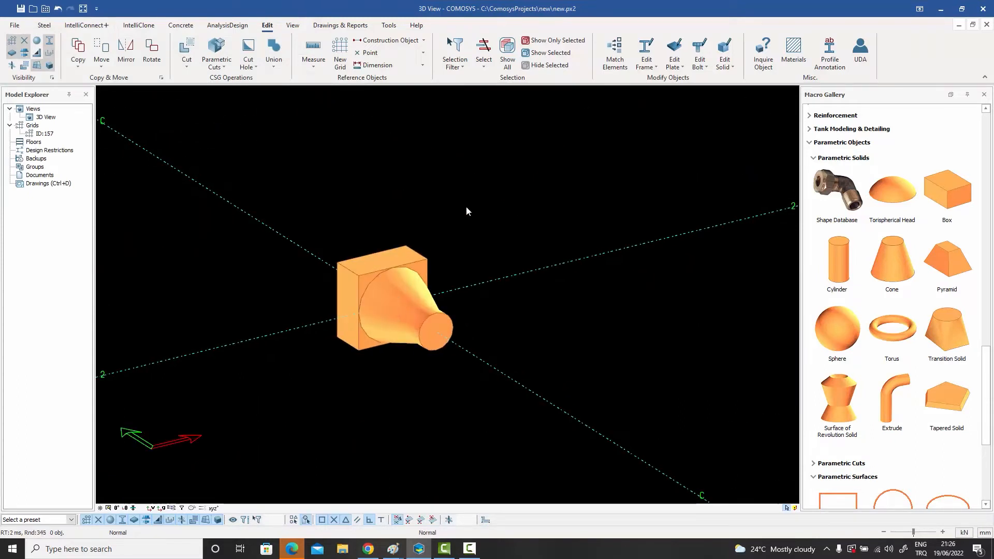
{"action": "scroll", "coordinate": [443, 269], "scroll_direction": "up", "scroll_amount": 4}
{"action": "scroll", "coordinate": [443, 269], "scroll_direction": "down", "scroll_amount": 5}
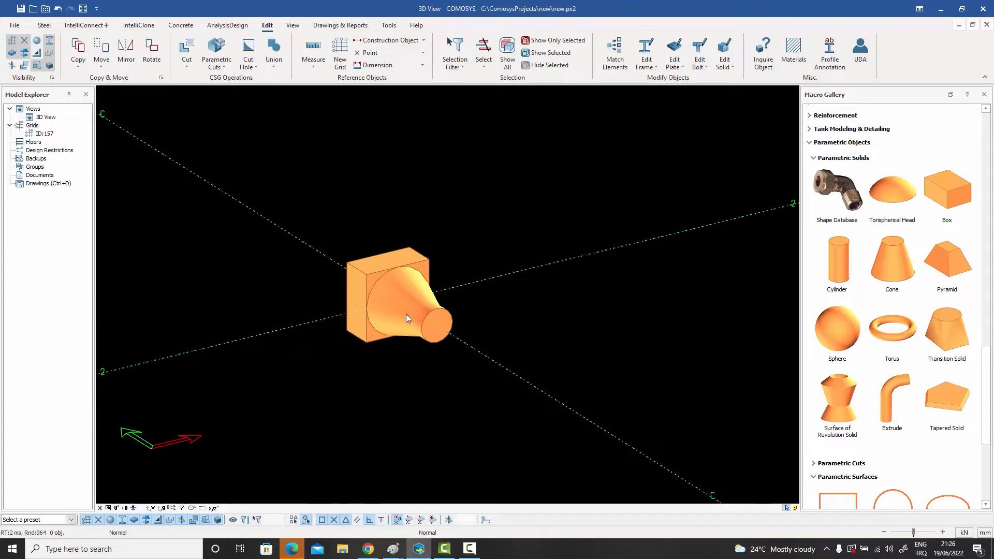
Examine the coupler placed at grid intersection C-2 from the side and from oblique angles
{"action": "middle_click_drag", "start_coordinate": [406, 313], "coordinate": [317, 231]}
{"action": "left_click", "coordinate": [307, 228]}
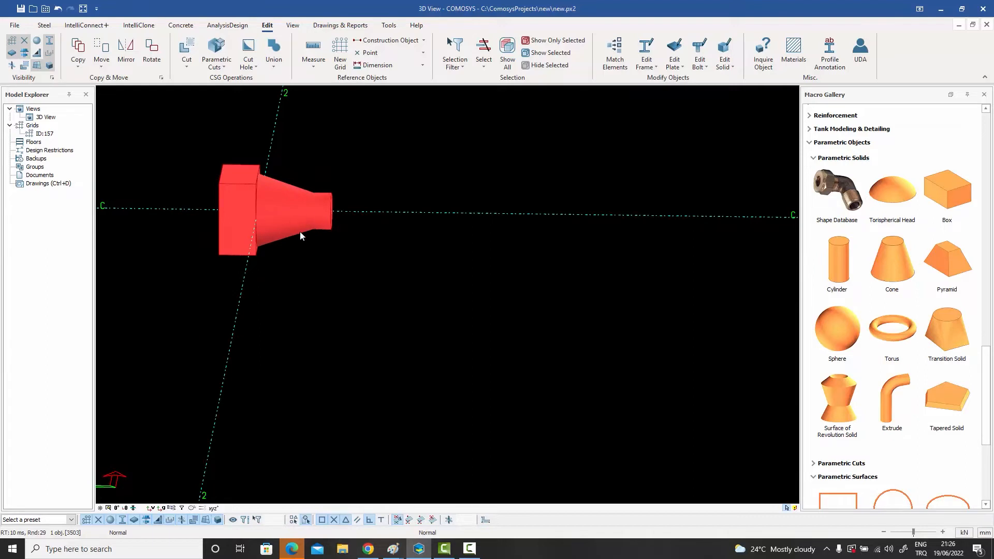
{"action": "scroll", "coordinate": [294, 239], "scroll_direction": "down", "scroll_amount": 3}
{"action": "left_click", "coordinate": [294, 255]}
{"action": "middle_click_drag", "start_coordinate": [297, 263], "coordinate": [425, 289], "text": "shift"}
{"action": "scroll", "coordinate": [424, 249], "scroll_direction": "up", "scroll_amount": 5}
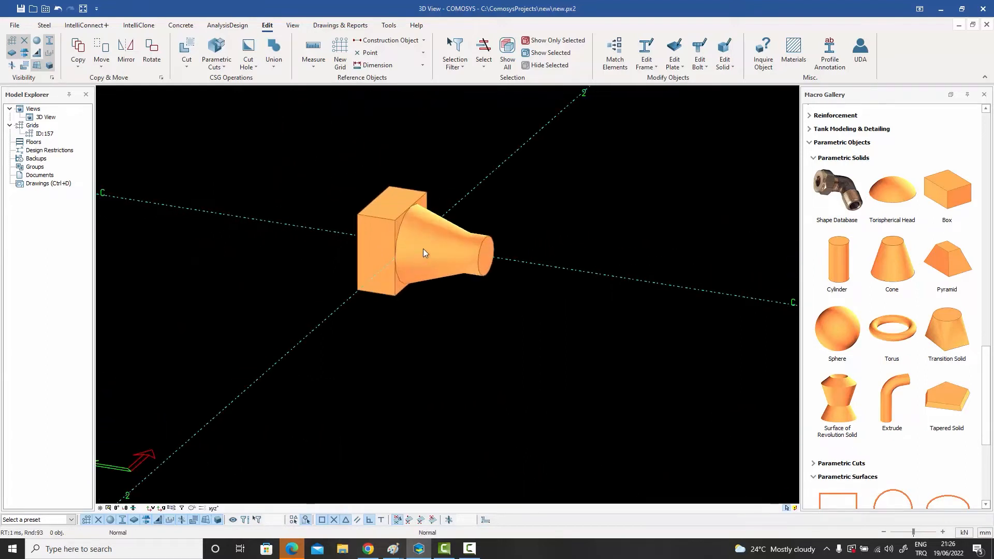
{"action": "middle_click_drag", "start_coordinate": [424, 249], "coordinate": [411, 253], "text": "shift"}
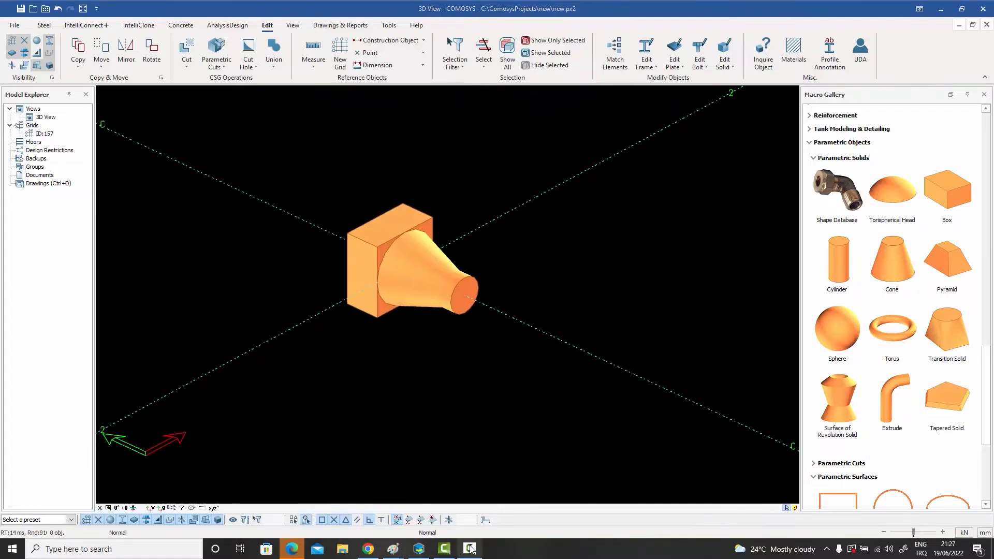
Copy the coupler by distance at 500 mm along X with a count of 5, and clear the selection
{"action": "left_click", "coordinate": [415, 223]}
{"action": "right_click", "coordinate": [415, 222]}
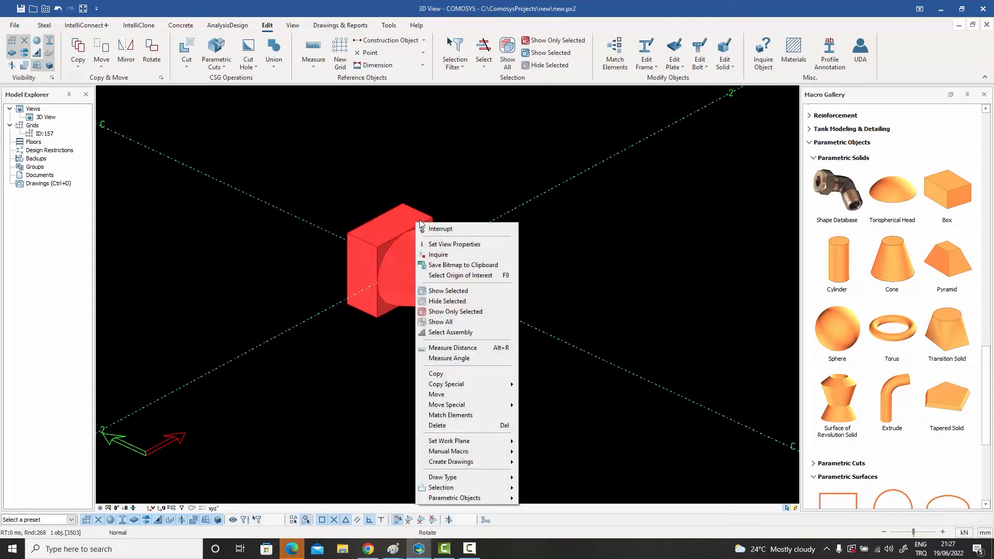
{"action": "mouse_move", "coordinate": [489, 388]}
{"action": "left_click", "coordinate": [564, 386]}
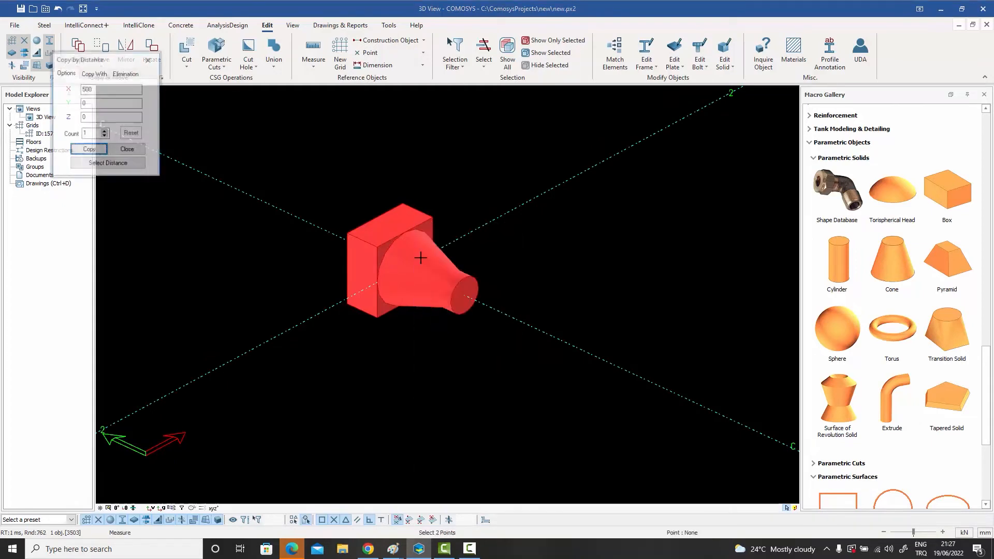
{"action": "left_click", "coordinate": [125, 95]}
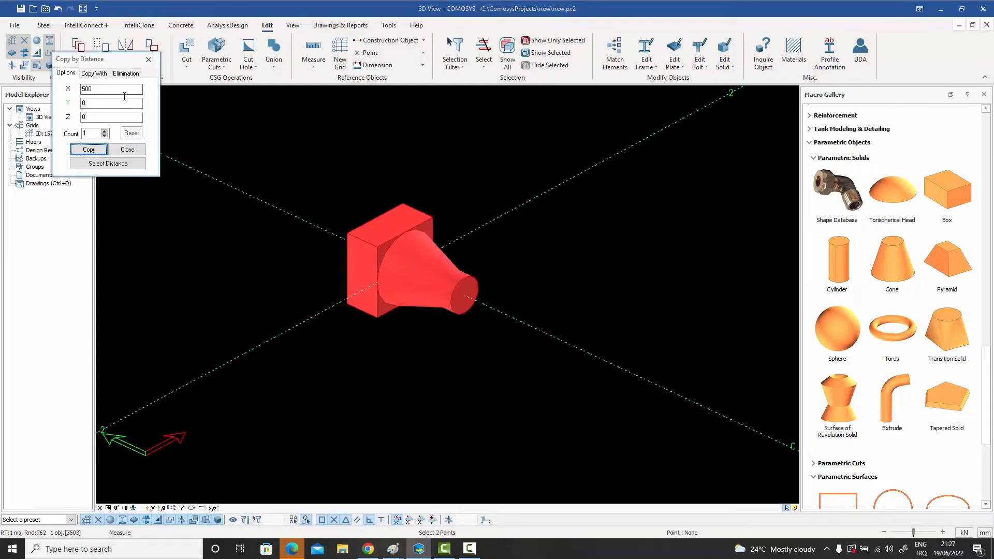
{"action": "left_click", "coordinate": [104, 131]}
{"action": "left_click", "coordinate": [104, 131]}
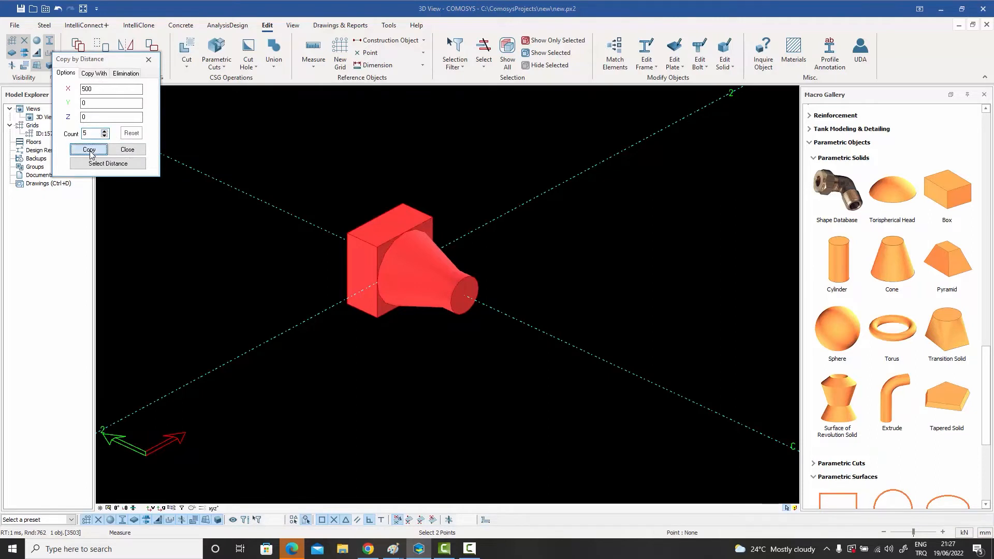
{"action": "left_click", "coordinate": [89, 149]}
{"action": "left_click", "coordinate": [128, 149]}
{"action": "scroll", "coordinate": [220, 220], "scroll_direction": "down", "scroll_amount": 3}
{"action": "middle_click_drag", "start_coordinate": [291, 125], "coordinate": [273, 205]}
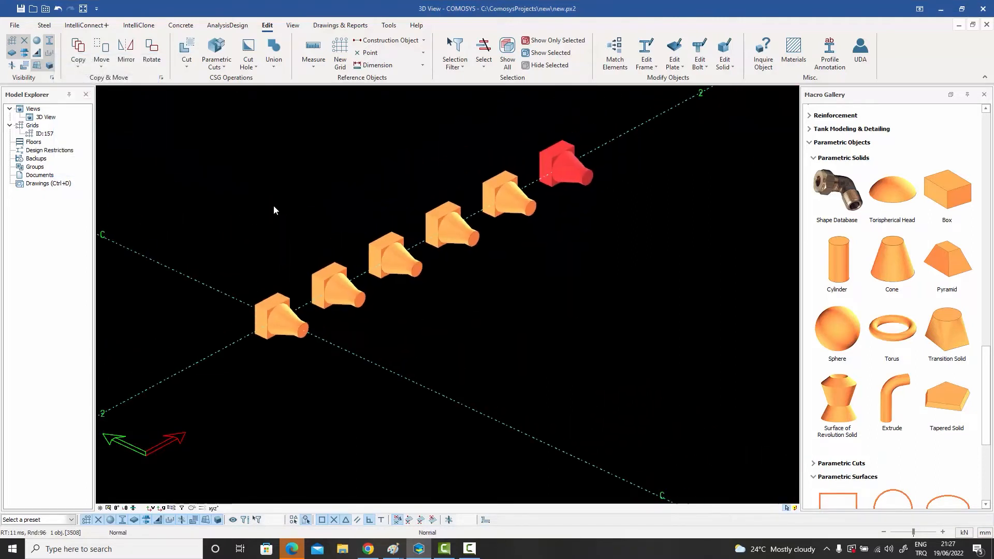
{"action": "key", "text": "Escape"}
Open the properties of the fourth coupler in the row and review its geometry settings and data fields
{"action": "scroll", "coordinate": [431, 252], "scroll_direction": "up", "scroll_amount": 1}
{"action": "scroll", "coordinate": [430, 252], "scroll_direction": "down", "scroll_amount": 2}
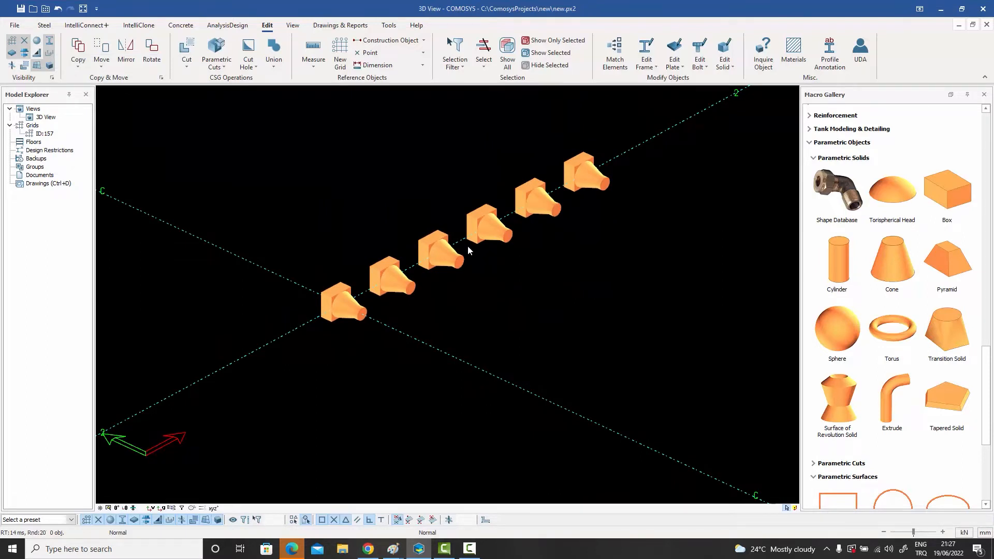
{"action": "scroll", "coordinate": [467, 246], "scroll_direction": "up", "scroll_amount": 1}
{"action": "double_click", "coordinate": [480, 205]}
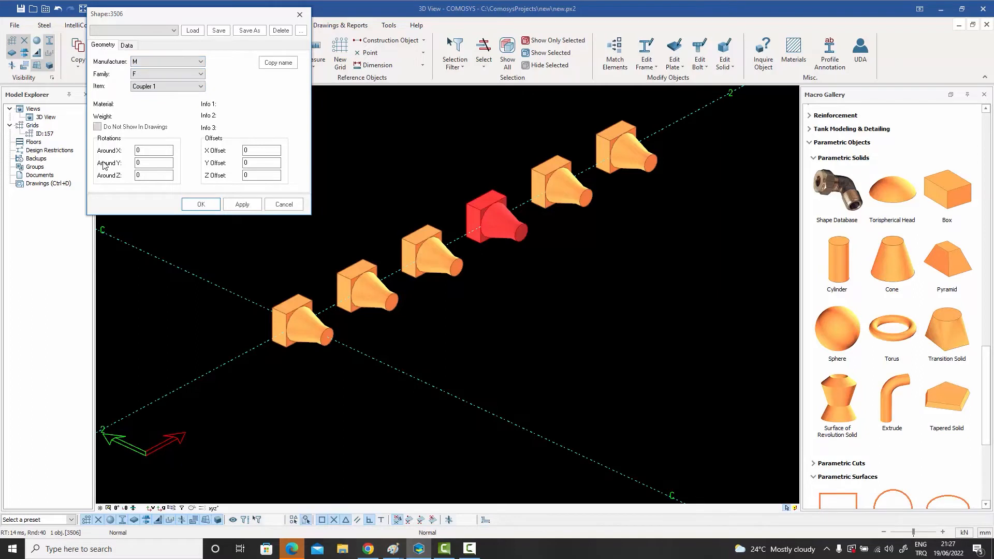
{"action": "left_click", "coordinate": [127, 46]}
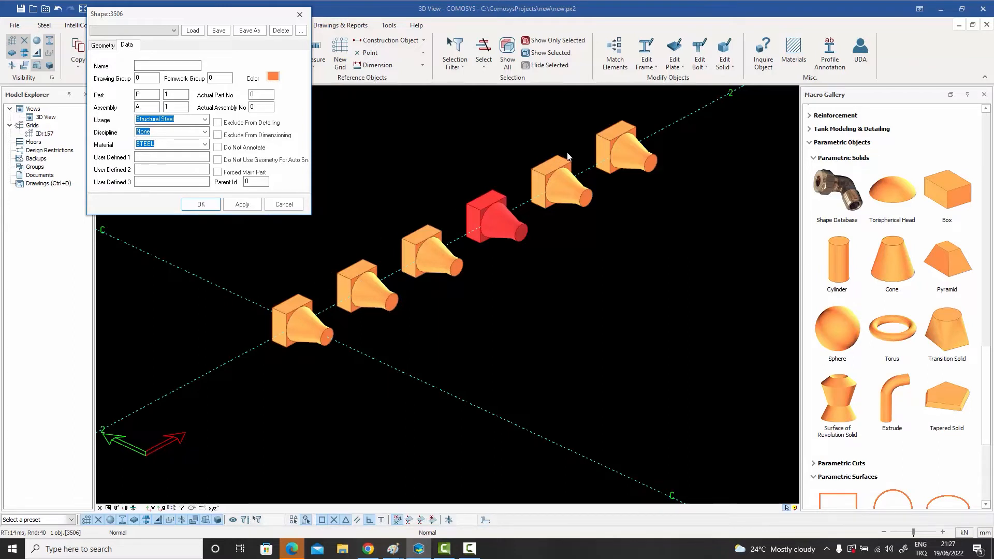
{"action": "left_click", "coordinate": [165, 65]}
{"action": "left_click", "coordinate": [154, 171]}
{"action": "left_click", "coordinate": [154, 181]}
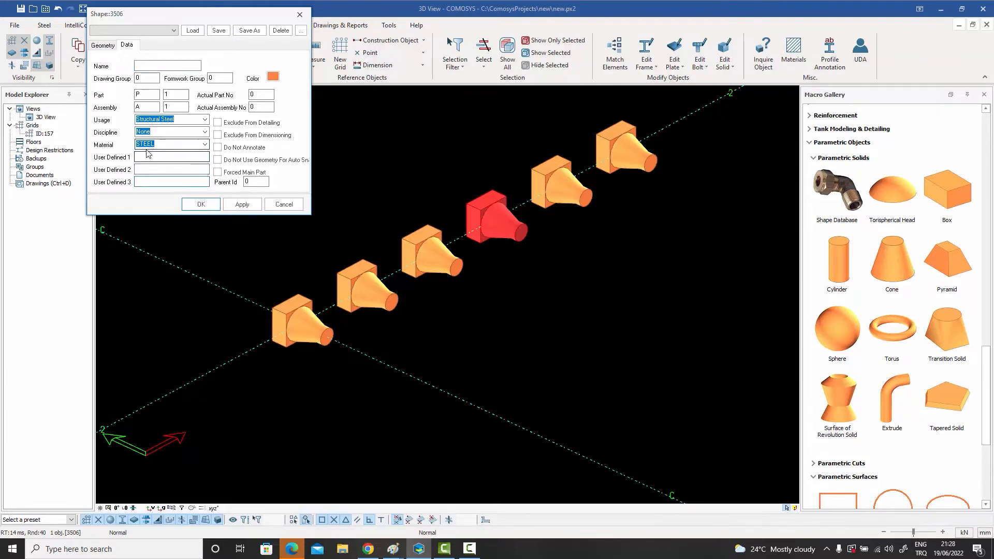
{"action": "left_click", "coordinate": [205, 133]}
{"action": "left_click", "coordinate": [205, 133]}
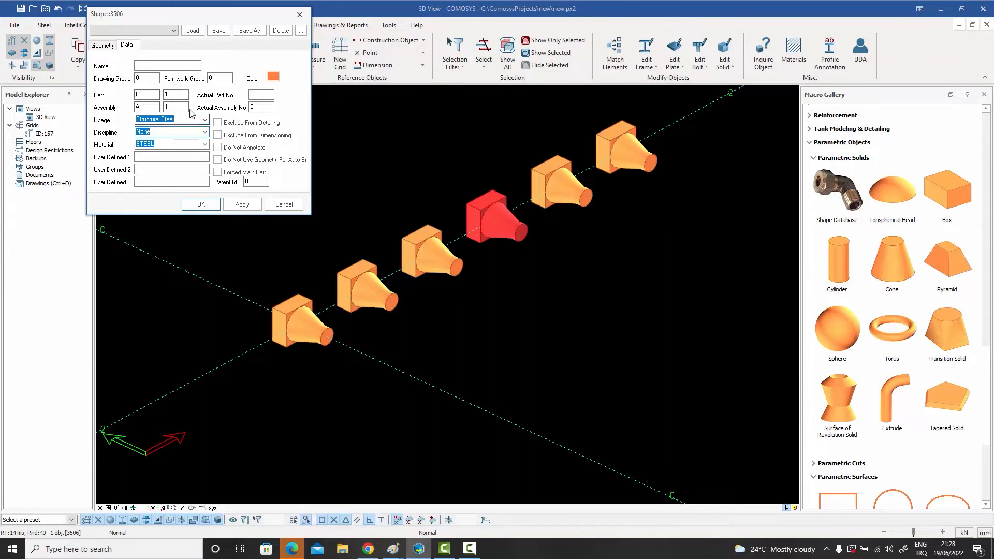
{"action": "left_click", "coordinate": [174, 94]}
Rotate the fourth coupler in the row 90 degrees around Y and 90 degrees around Z
{"action": "left_click", "coordinate": [106, 47]}
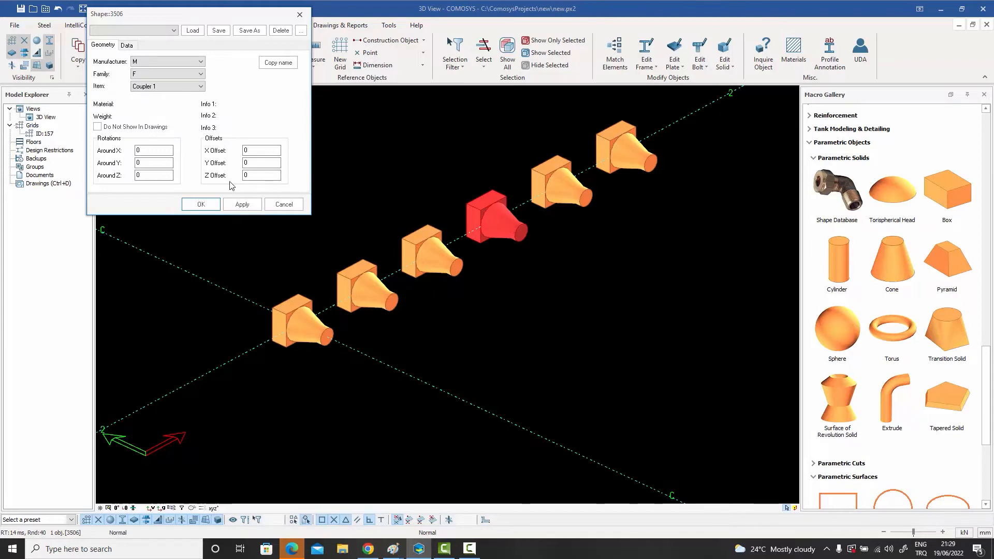
{"action": "left_click_drag", "start_coordinate": [155, 163], "coordinate": [119, 163]}
{"action": "left_click", "coordinate": [241, 204]}
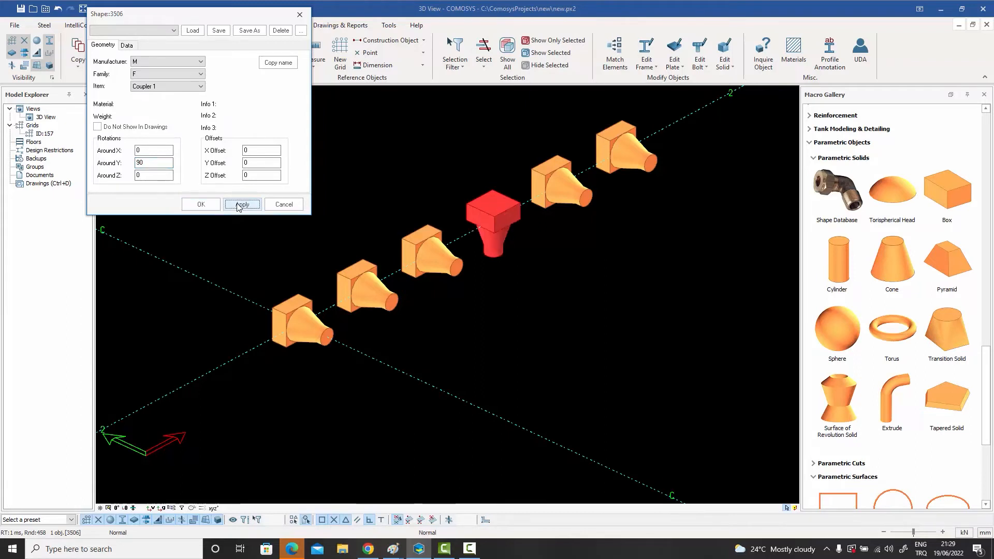
{"action": "left_click_drag", "start_coordinate": [154, 175], "coordinate": [102, 176]}
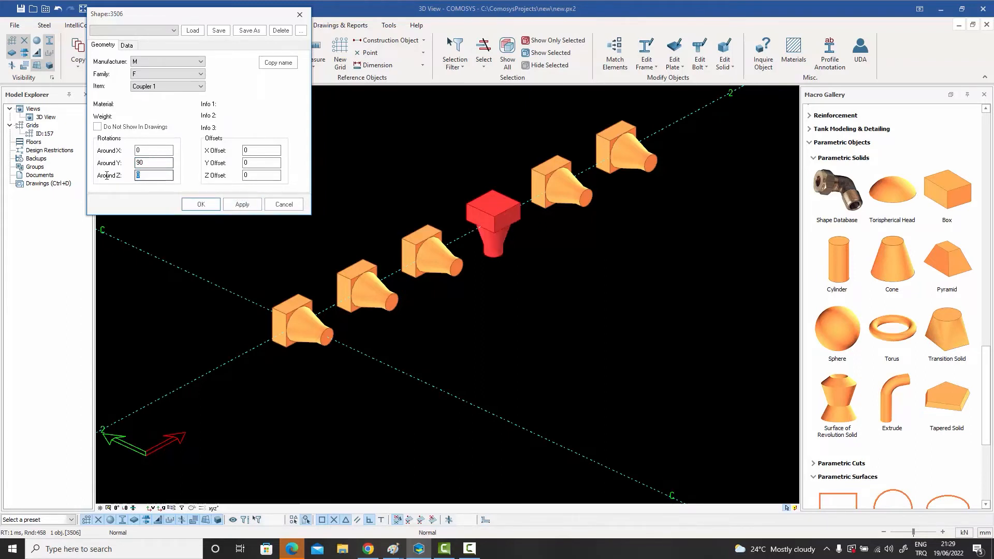
{"action": "type", "text": "90"}
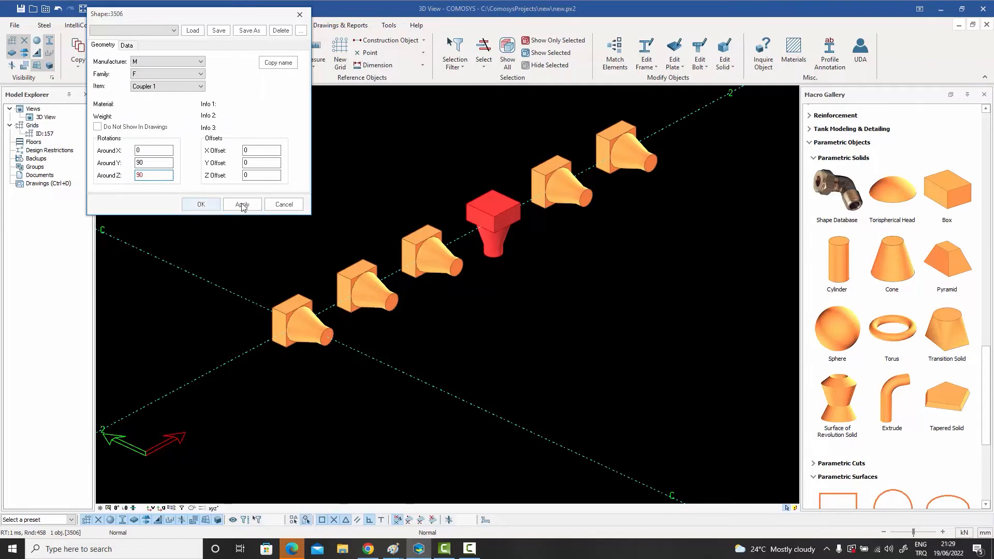
{"action": "left_click", "coordinate": [243, 205]}
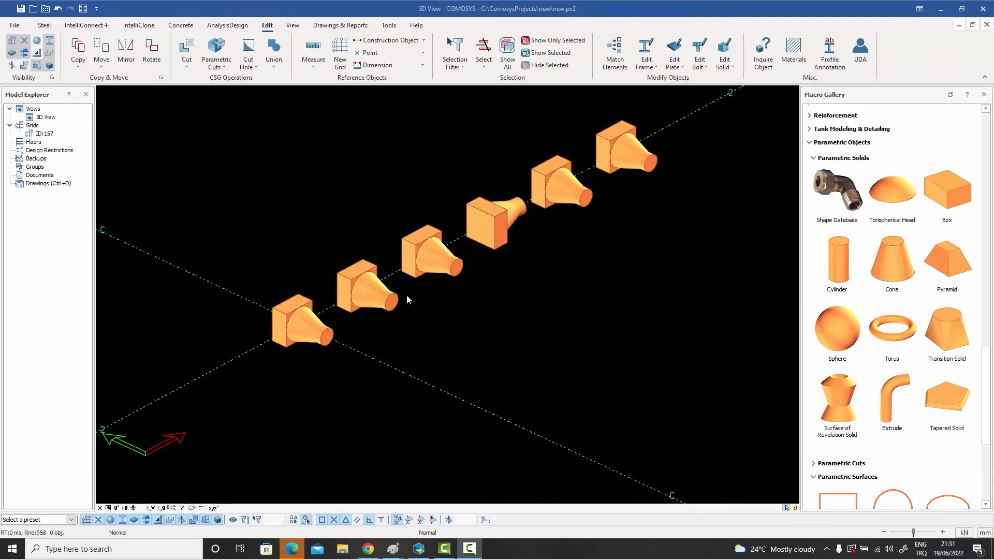
Show the original box, cone and cylinder at grid intersection B-2 up close in wireframe
{"action": "scroll", "coordinate": [407, 294], "scroll_direction": "down", "scroll_amount": 5}
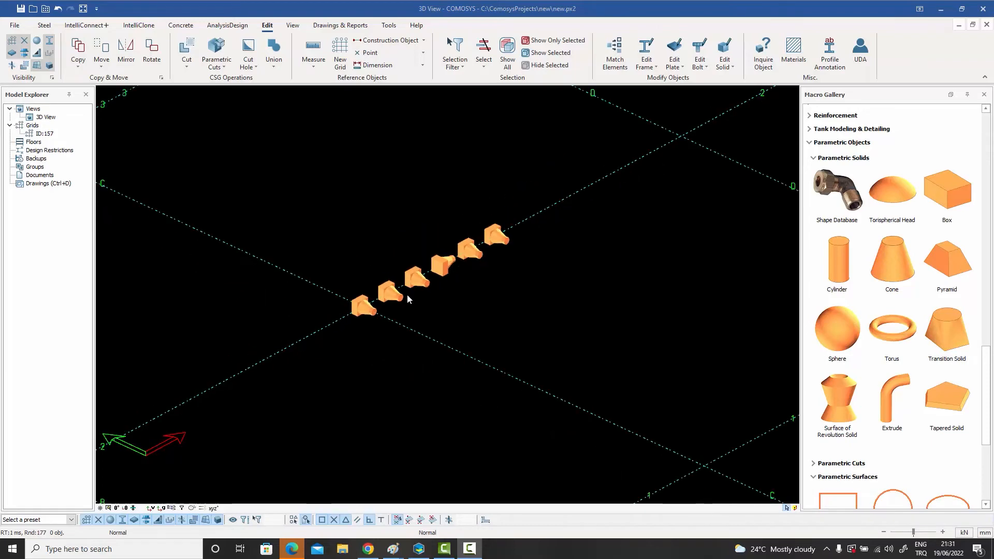
{"action": "scroll", "coordinate": [333, 333], "scroll_direction": "up", "scroll_amount": 6}
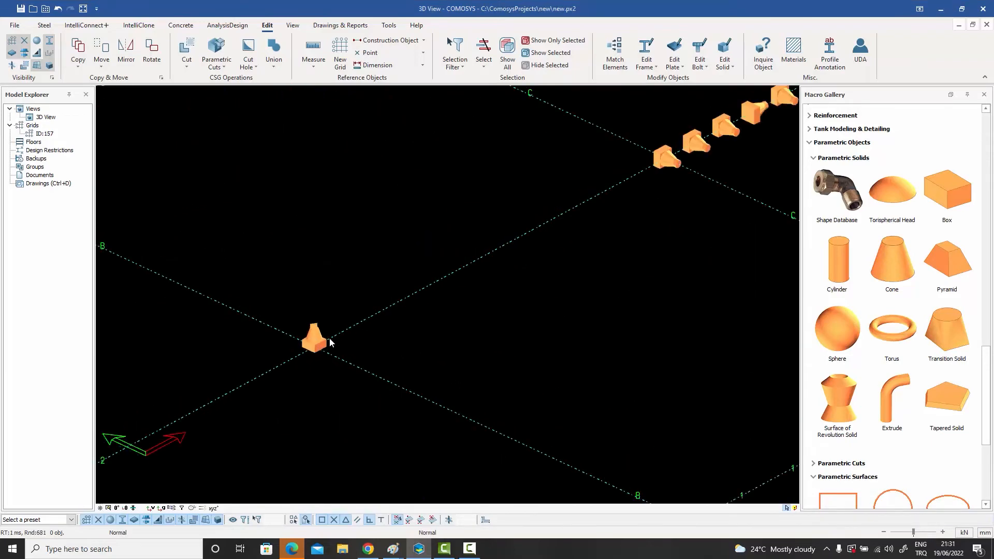
{"action": "middle_click_drag", "start_coordinate": [324, 327], "coordinate": [401, 311]}
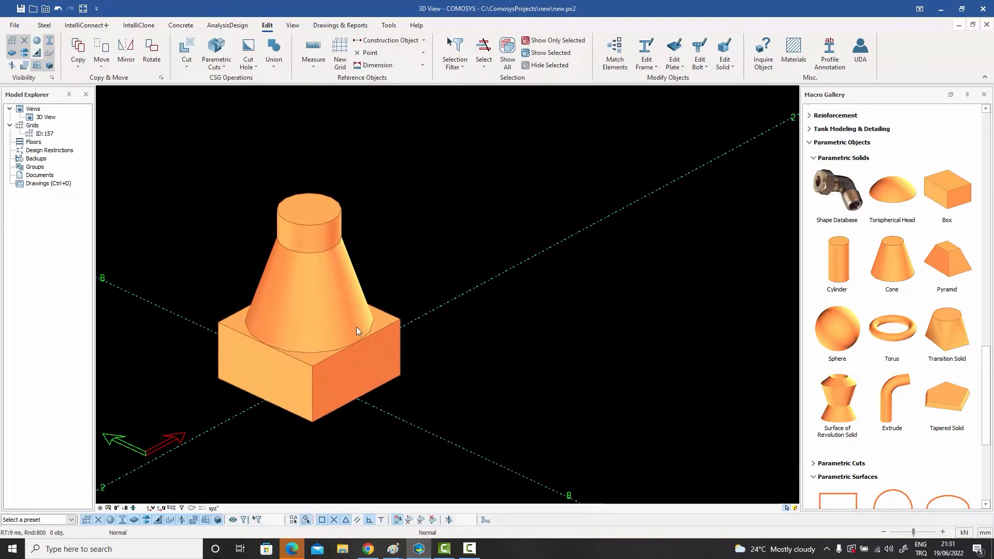
{"action": "key", "text": "ctrl+1"}
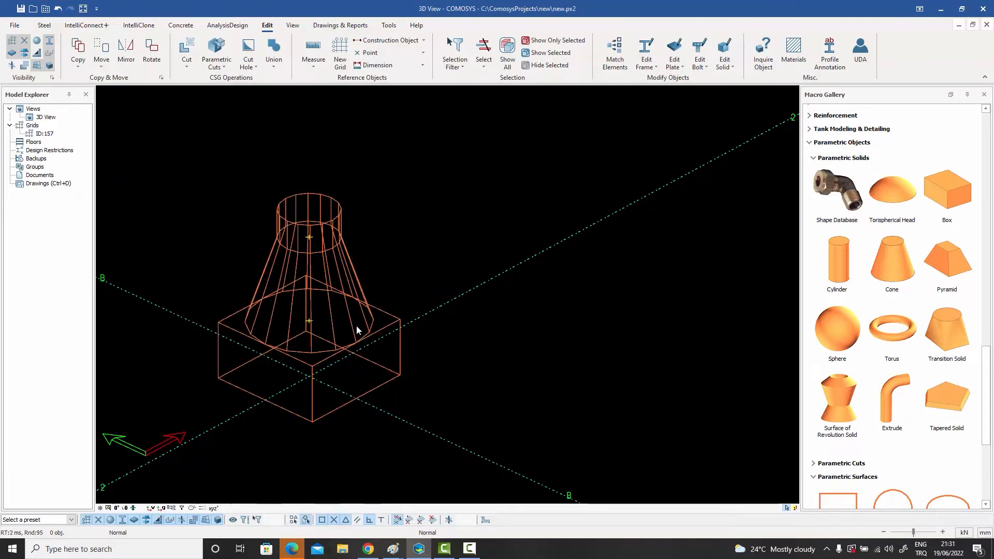
Set both base dimensions of the original box at grid intersection B-2 to 250 mm
{"action": "double_click", "coordinate": [390, 326]}
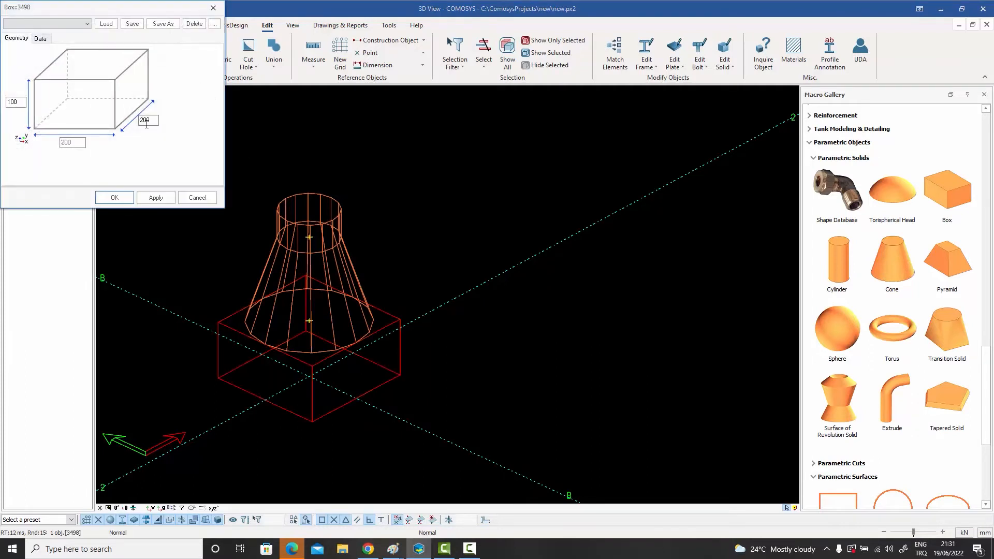
{"action": "left_click_drag", "start_coordinate": [143, 119], "coordinate": [147, 118]}
{"action": "left_click_drag", "start_coordinate": [64, 142], "coordinate": [70, 141]}
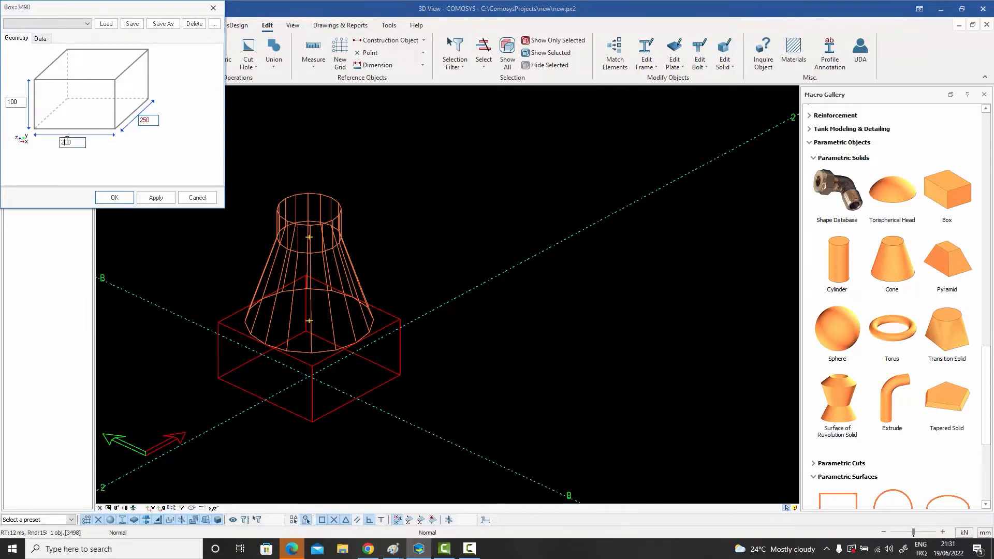
{"action": "type", "text": "50"}
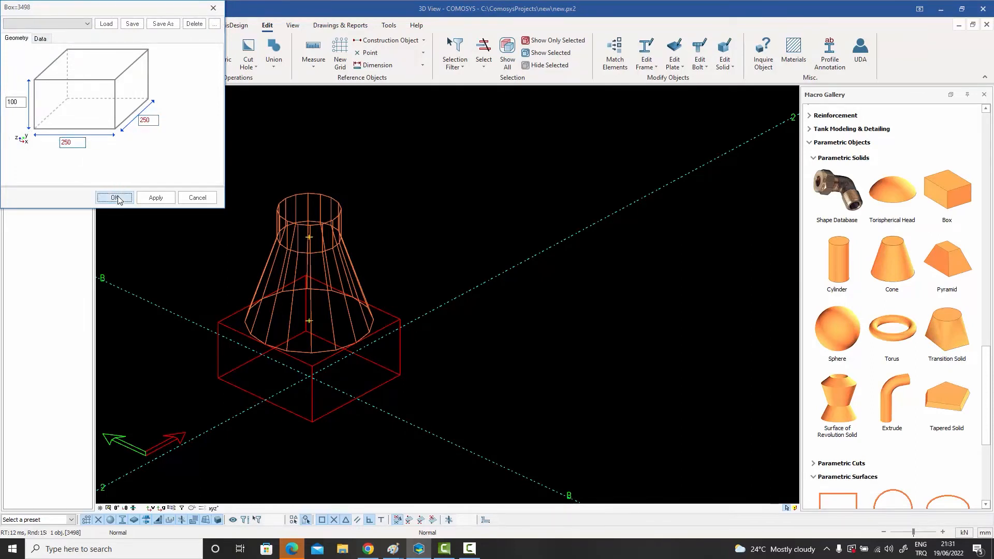
{"action": "left_click", "coordinate": [115, 197]}
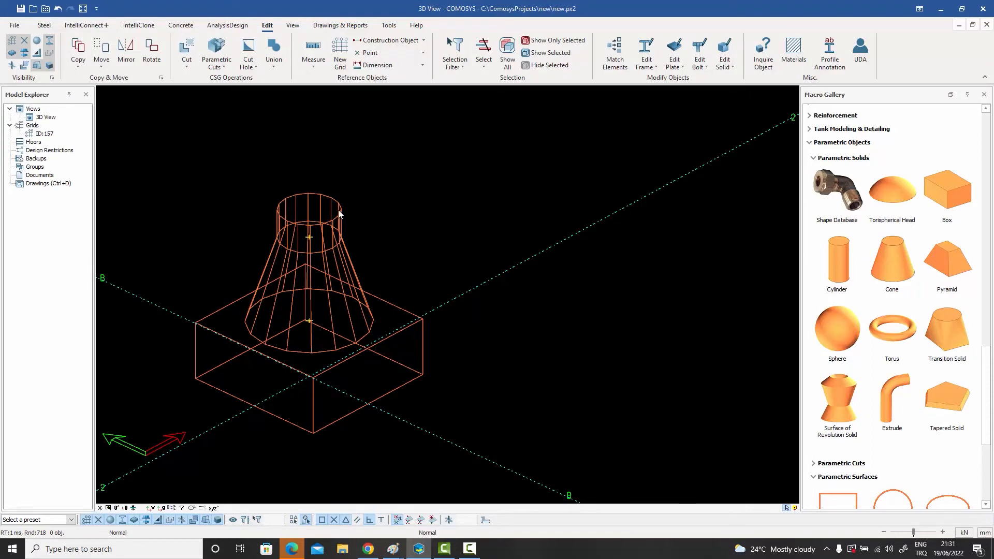
Set the height of the original cylinder above the cone to 120 mm
{"action": "double_click", "coordinate": [338, 210]}
{"action": "left_click_drag", "start_coordinate": [23, 97], "coordinate": [1, 94]}
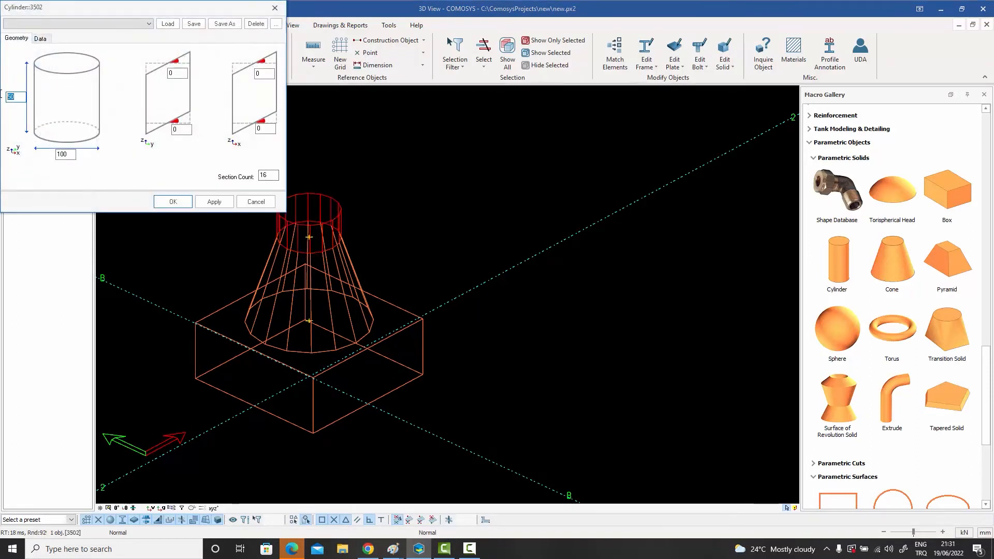
{"action": "type", "text": "120"}
{"action": "left_click", "coordinate": [173, 201]}
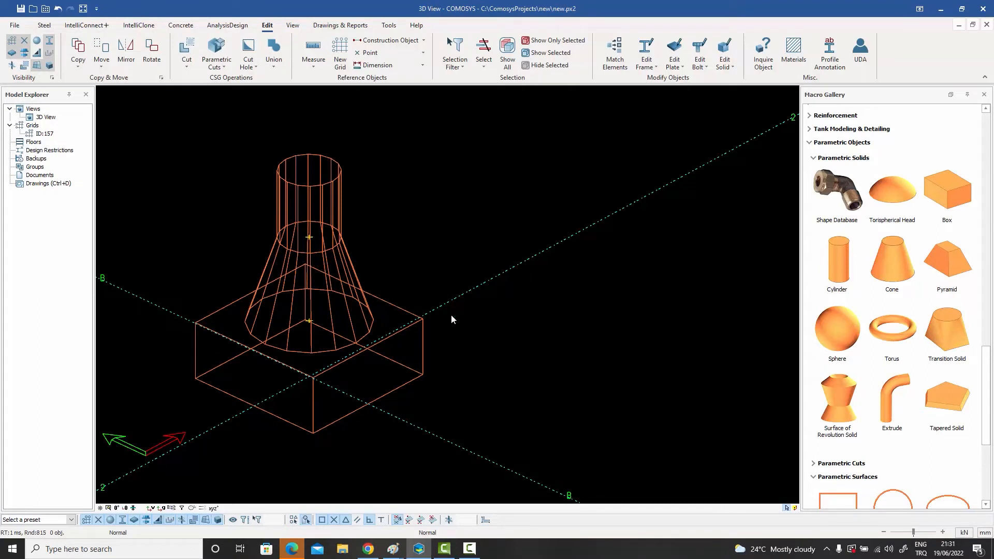
Select the modified box, cone and cylinder at B-2 and open the geometry-change settings of Coupler 1 in the shape database
{"action": "left_click_drag", "start_coordinate": [456, 458], "coordinate": [171, 138]}
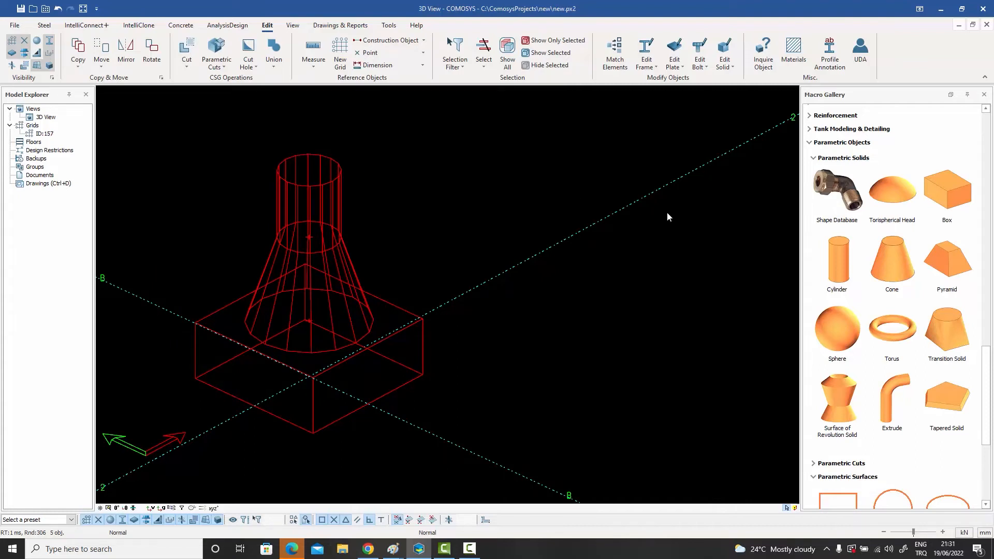
{"action": "double_click", "coordinate": [849, 197]}
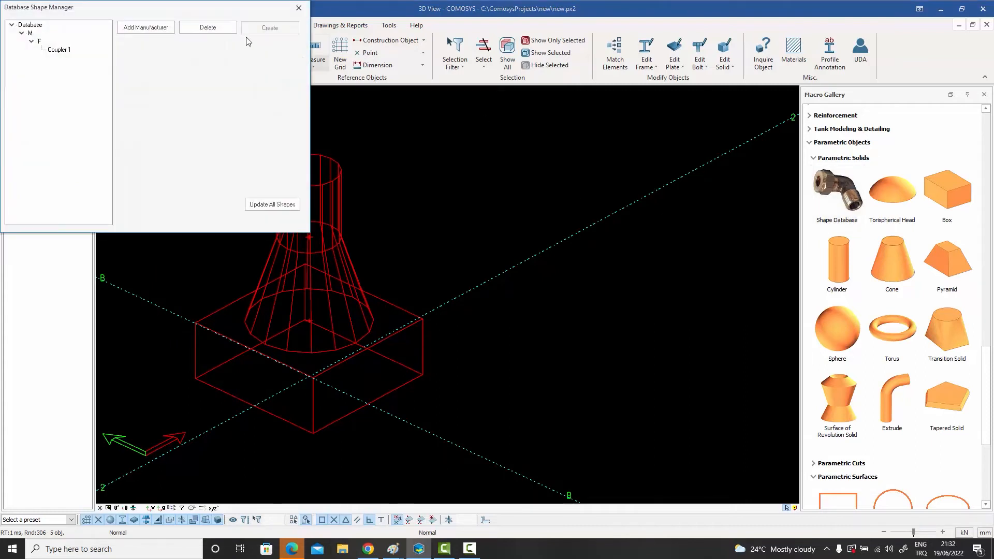
{"action": "left_click_drag", "start_coordinate": [181, 6], "coordinate": [665, 55]}
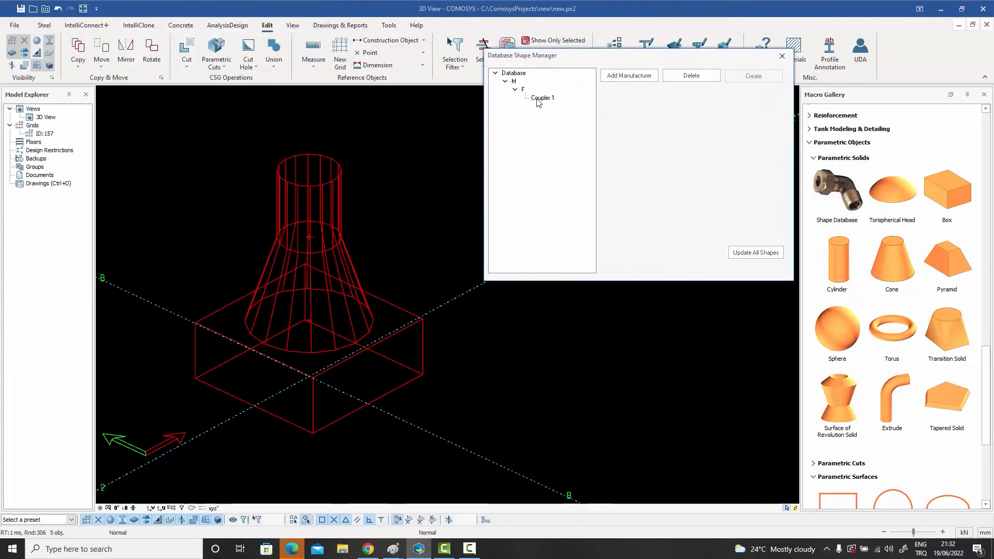
{"action": "left_click", "coordinate": [538, 100]}
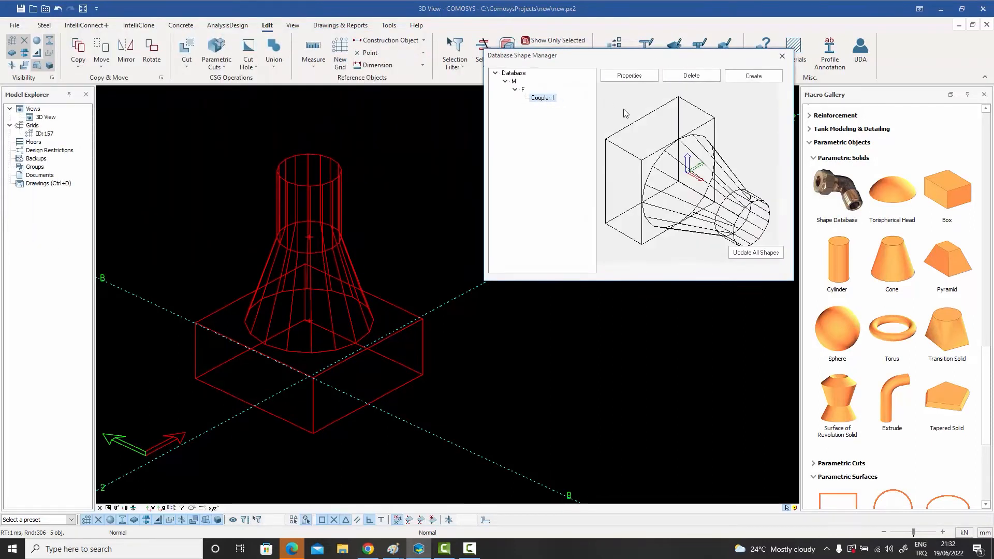
{"action": "left_click", "coordinate": [630, 77]}
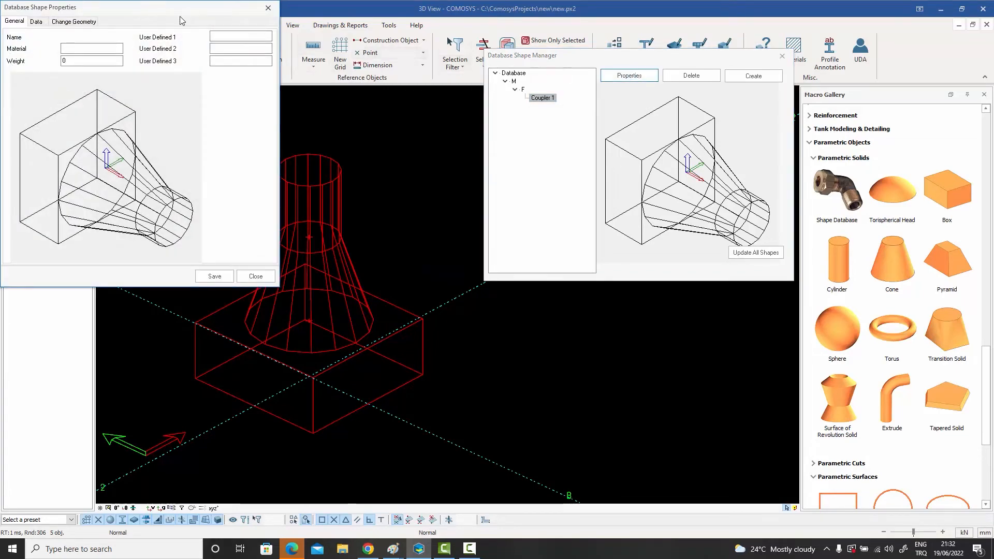
{"action": "left_click_drag", "start_coordinate": [143, 11], "coordinate": [644, 94]}
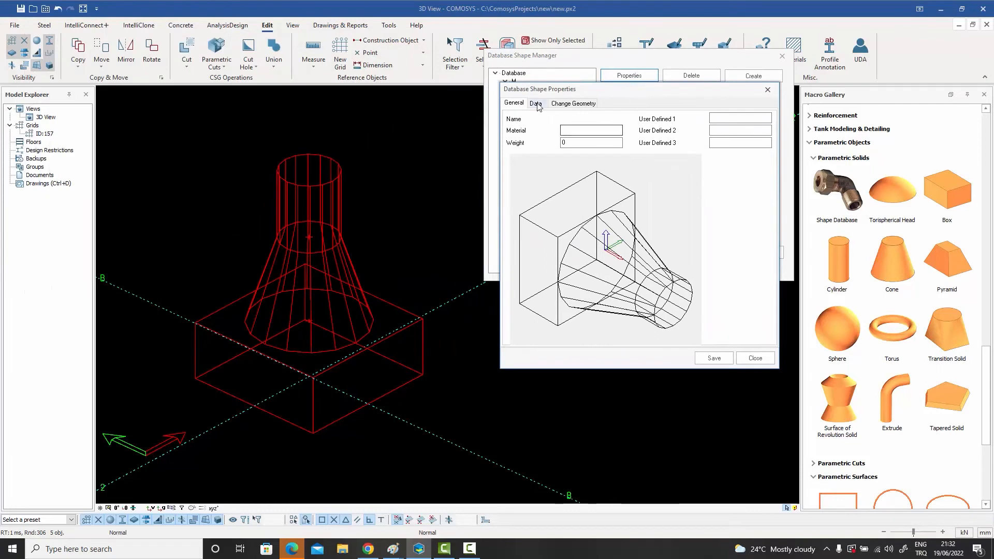
{"action": "left_click", "coordinate": [575, 104]}
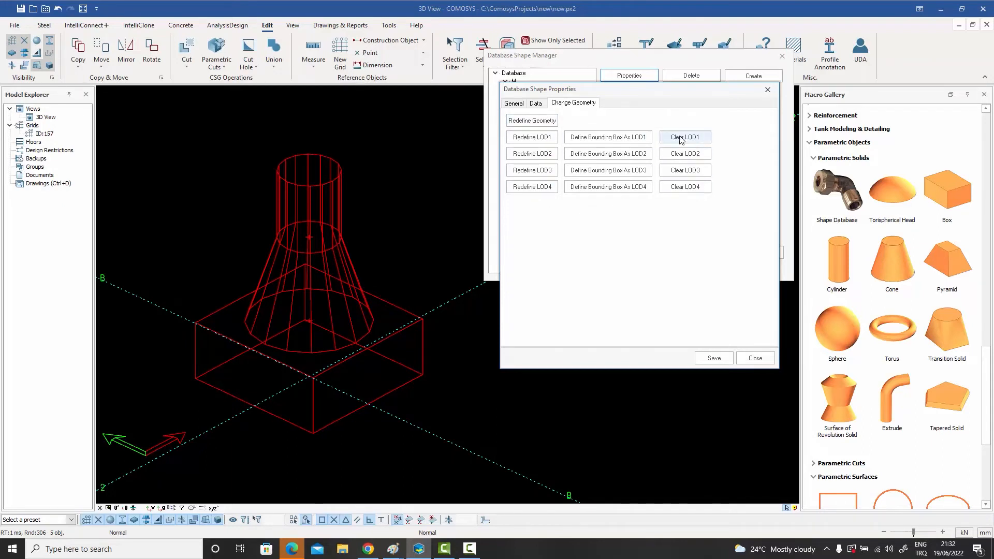
Redefine Coupler 1's geometry with its origin at the cone's base centre, X towards the cone's top centre and Y at the box's top edge midpoint
{"action": "left_click", "coordinate": [534, 125]}
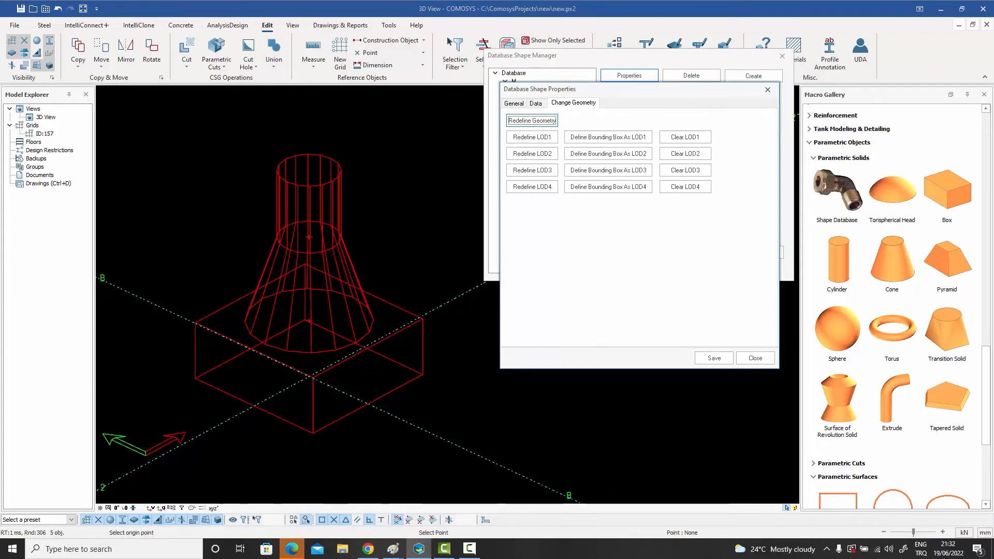
{"action": "left_click", "coordinate": [309, 320]}
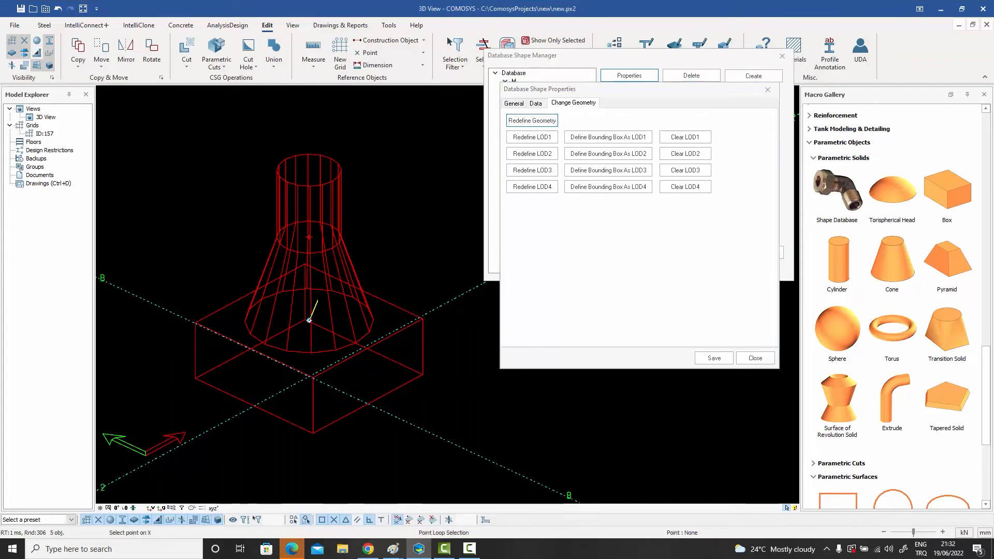
{"action": "scroll", "coordinate": [310, 236], "scroll_direction": "up", "scroll_amount": 5}
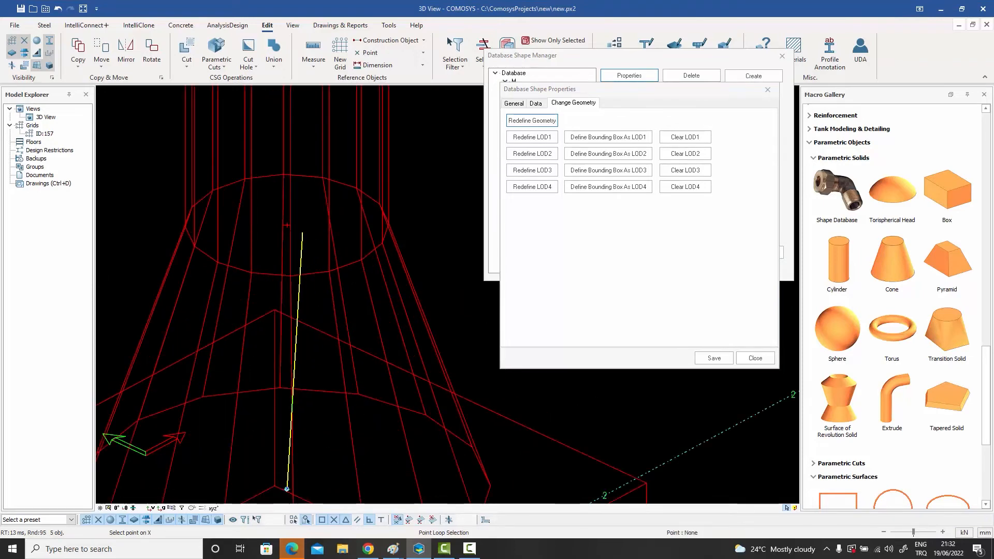
{"action": "left_click", "coordinate": [287, 224]}
{"action": "scroll", "coordinate": [287, 224], "scroll_direction": "down", "scroll_amount": 5}
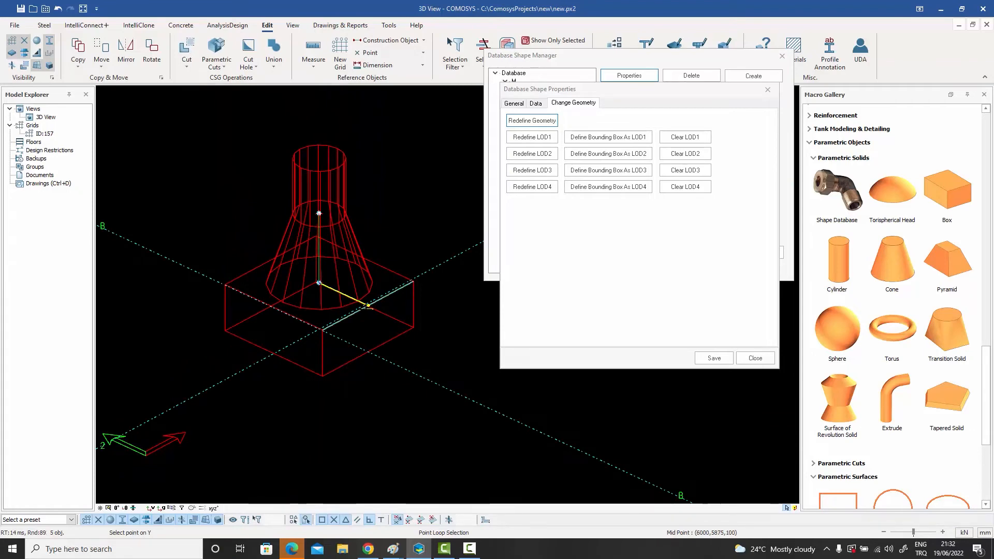
{"action": "scroll", "coordinate": [367, 306], "scroll_direction": "up", "scroll_amount": 2}
{"action": "scroll", "coordinate": [368, 306], "scroll_direction": "up", "scroll_amount": 6}
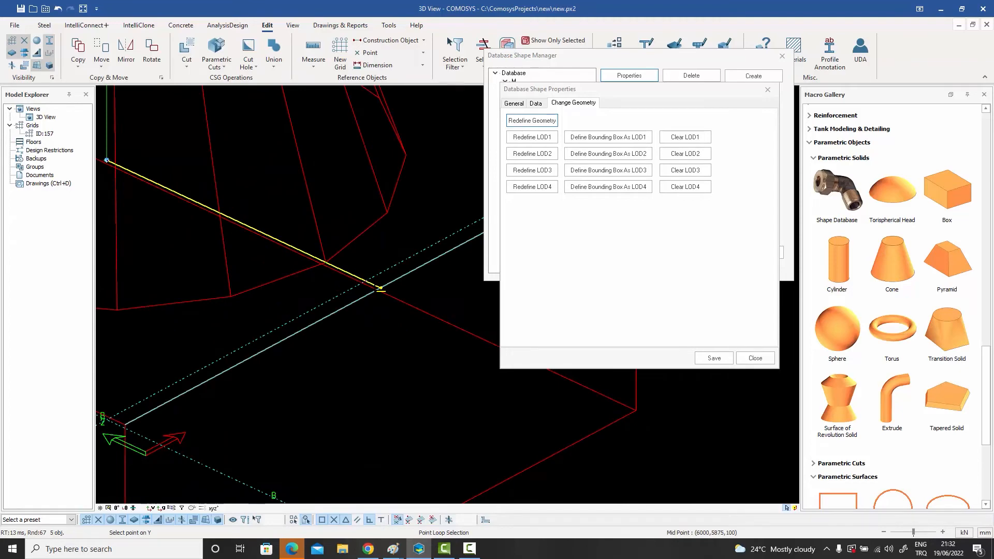
{"action": "left_click", "coordinate": [381, 289]}
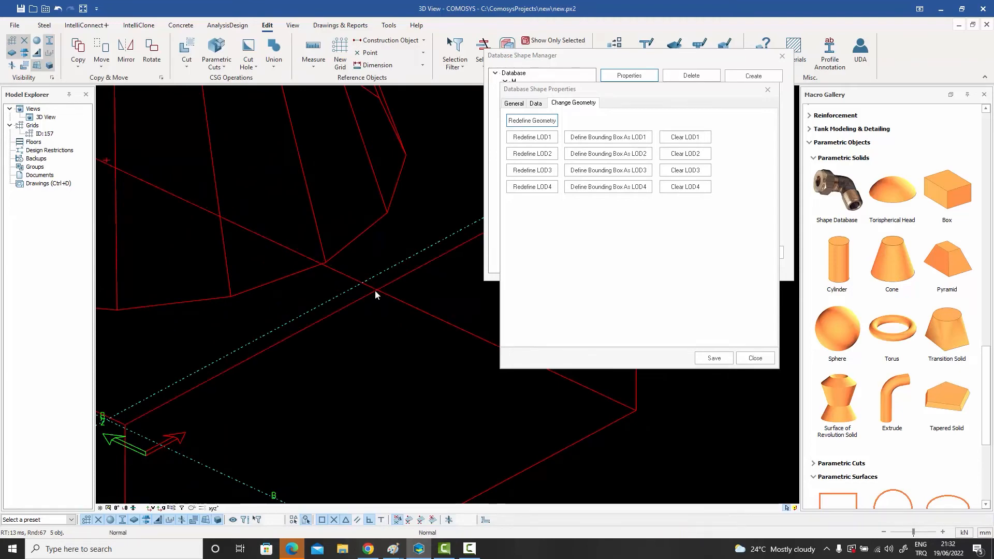
{"action": "scroll", "coordinate": [375, 292], "scroll_direction": "down", "scroll_amount": 5}
{"action": "scroll", "coordinate": [375, 290], "scroll_direction": "down", "scroll_amount": 4}
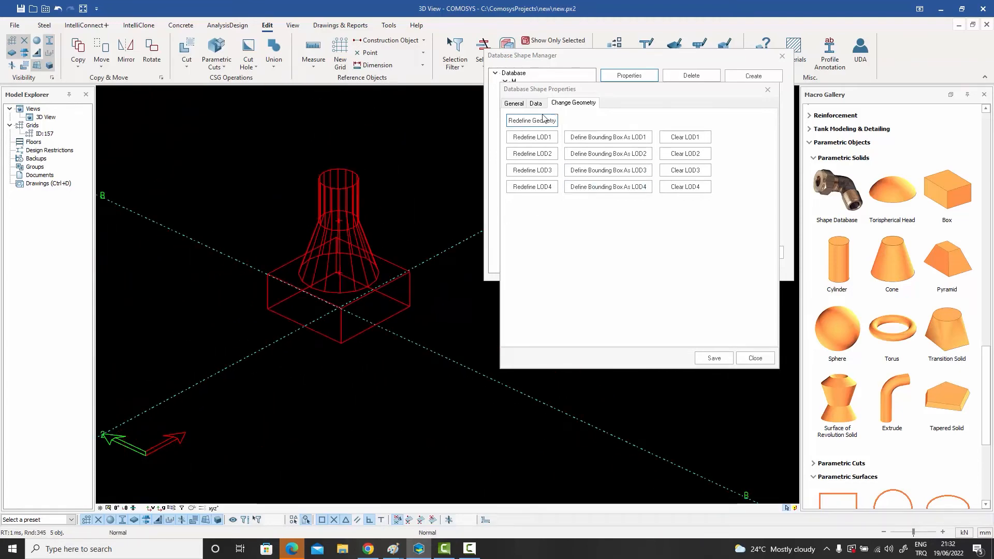
Save the redefined Coupler 1, update all shapes in the model, and close the shape database with the solids deselected
{"action": "left_click", "coordinate": [714, 359]}
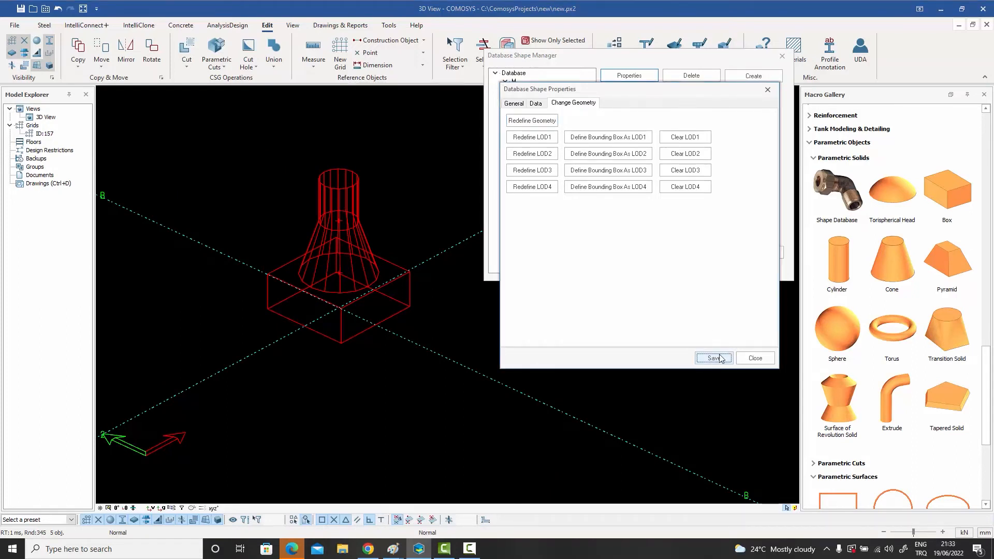
{"action": "left_click", "coordinate": [756, 359]}
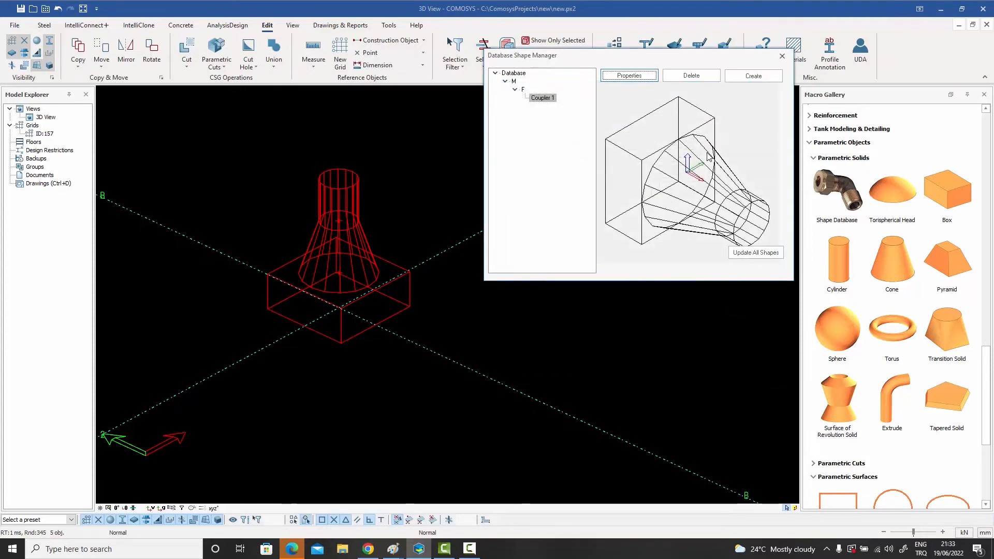
{"action": "left_click", "coordinate": [756, 254]}
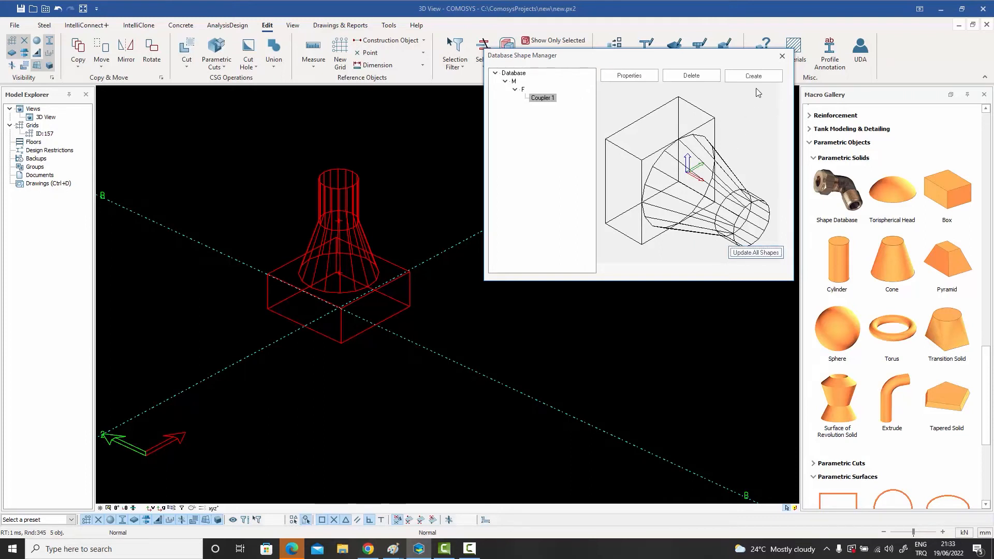
{"action": "left_click", "coordinate": [782, 57]}
{"action": "left_click", "coordinate": [659, 214]}
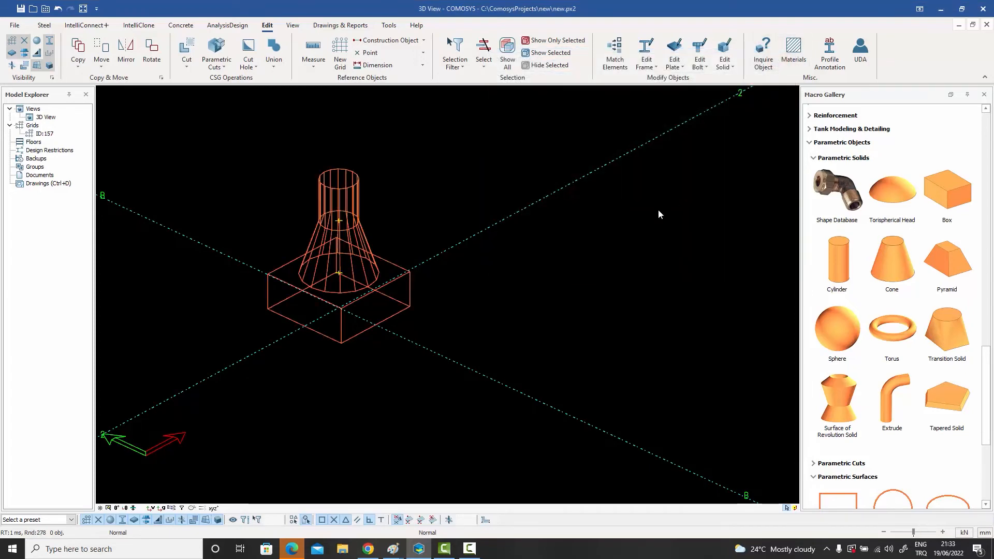
Examine the row of placed couplers starting at grid intersection C-2 for the updated box and cylinder dimensions
{"action": "scroll", "coordinate": [659, 214], "scroll_direction": "down", "scroll_amount": 8}
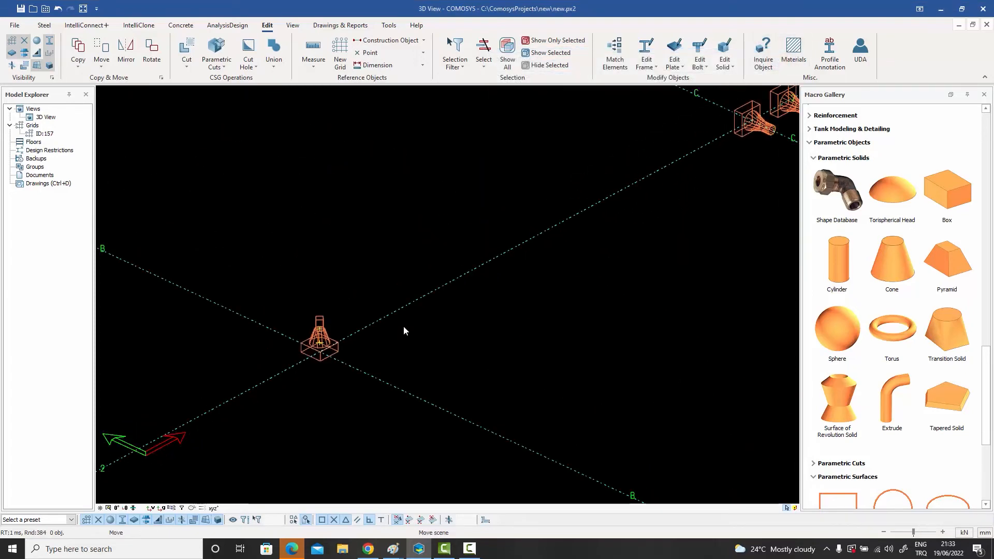
{"action": "scroll", "coordinate": [584, 232], "scroll_direction": "up", "scroll_amount": 6}
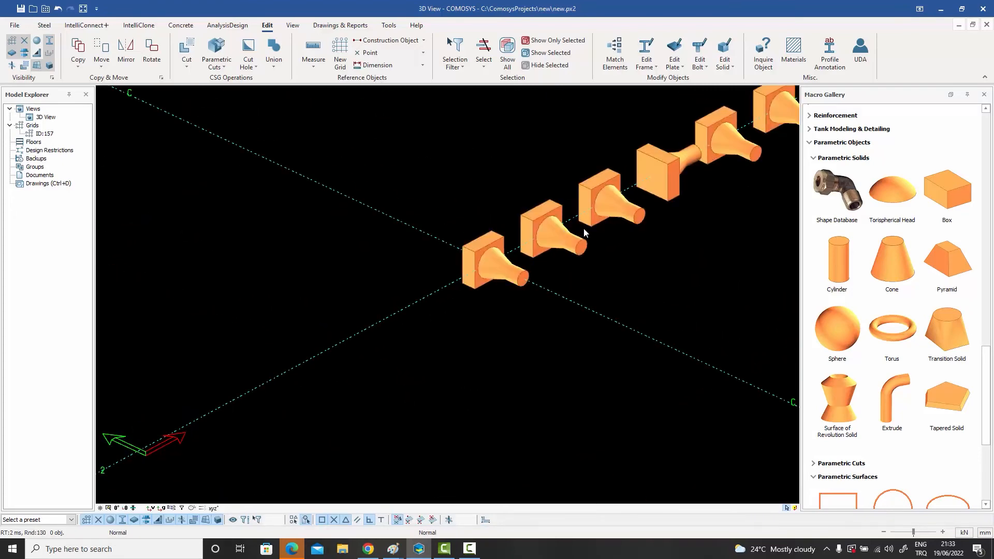
{"action": "middle_click_drag", "start_coordinate": [697, 265], "coordinate": [488, 342]}
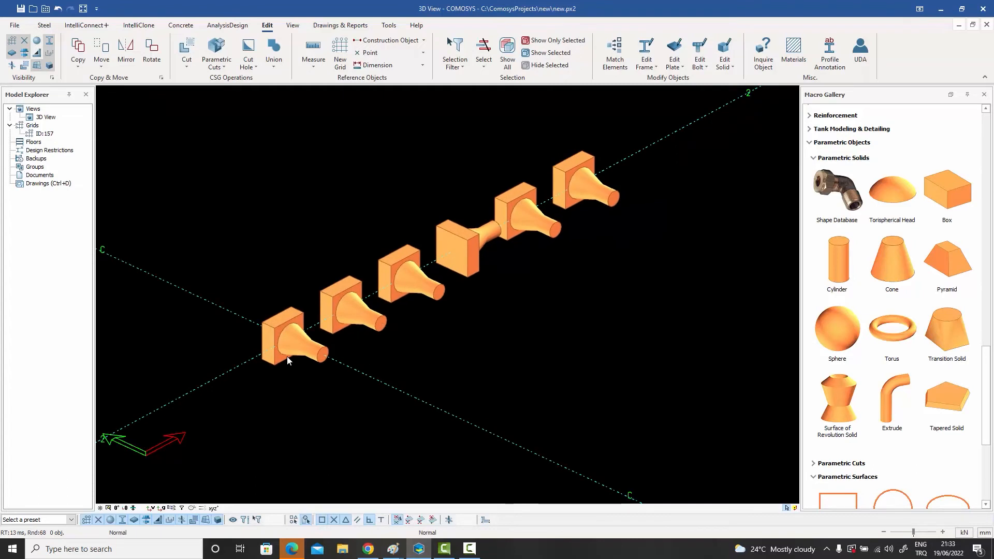
{"action": "scroll", "coordinate": [263, 339], "scroll_direction": "up", "scroll_amount": 4}
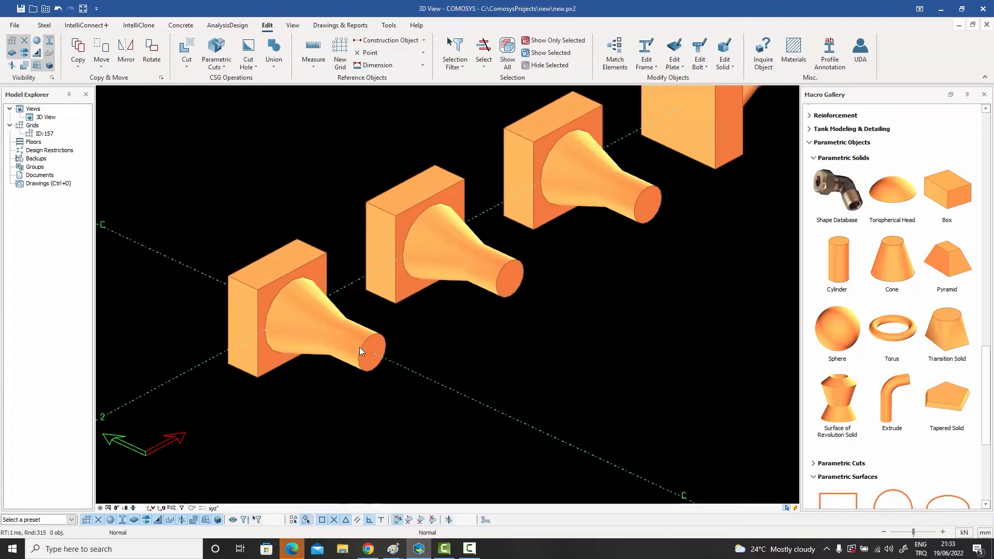
{"action": "scroll", "coordinate": [391, 332], "scroll_direction": "down", "scroll_amount": 2}
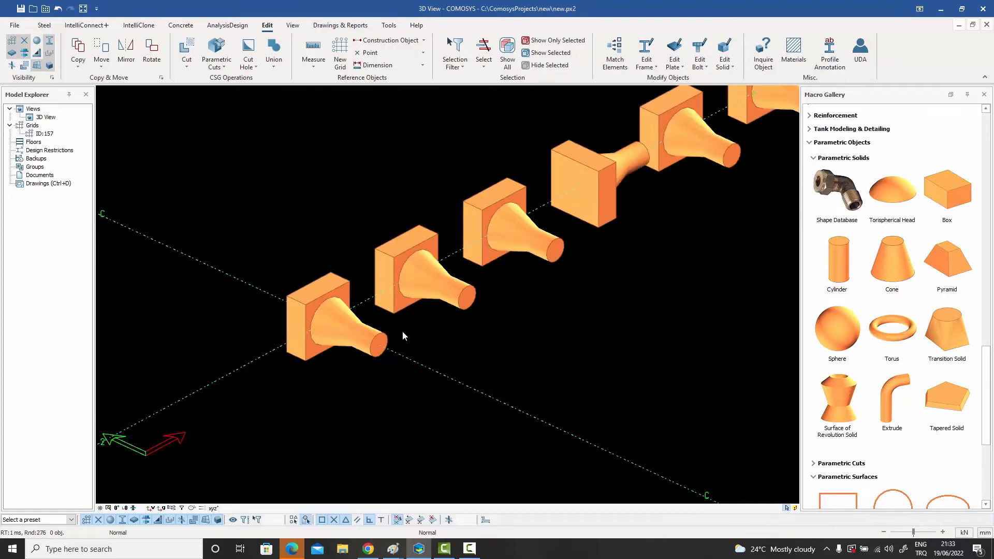
{"action": "middle_click_drag", "start_coordinate": [438, 341], "coordinate": [408, 356]}
{"action": "scroll", "coordinate": [418, 344], "scroll_direction": "down", "scroll_amount": 1}
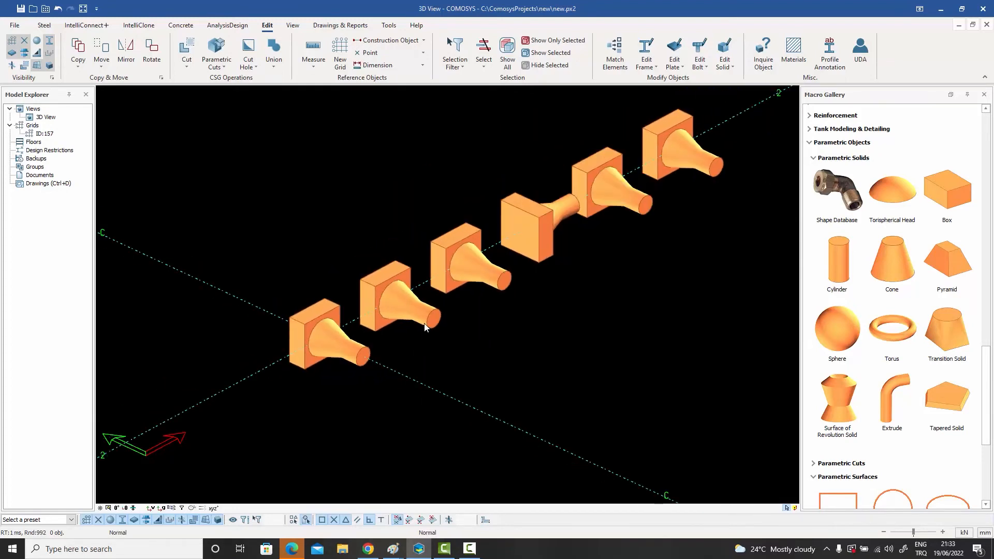
{"action": "left_click", "coordinate": [403, 305]}
{"action": "middle_click_drag", "start_coordinate": [403, 304], "coordinate": [456, 332], "text": "shift"}
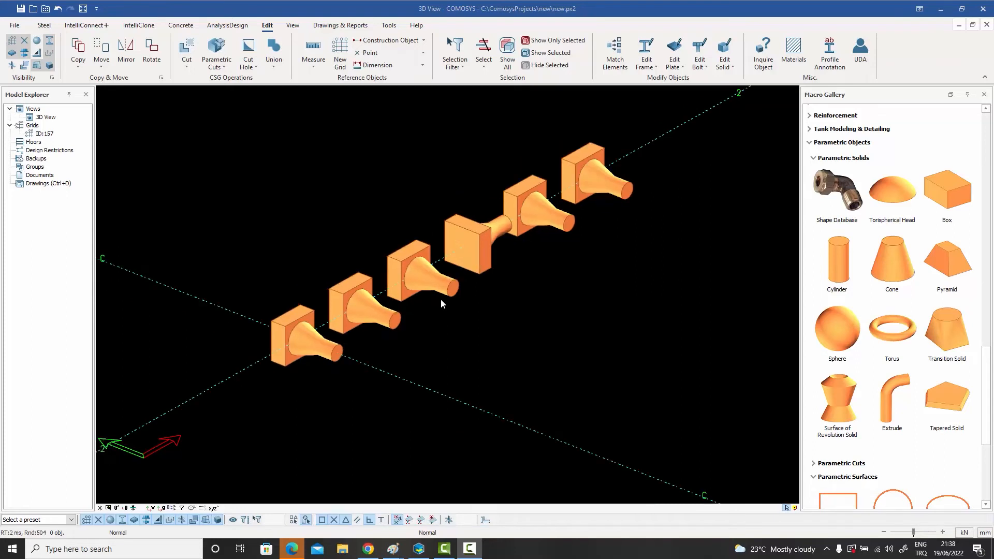
Compare how the coupler row is displayed from close up and from increasing distances out to the whole grid
{"action": "scroll", "coordinate": [440, 299], "scroll_direction": "up", "scroll_amount": 6}
{"action": "scroll", "coordinate": [444, 256], "scroll_direction": "up", "scroll_amount": 5}
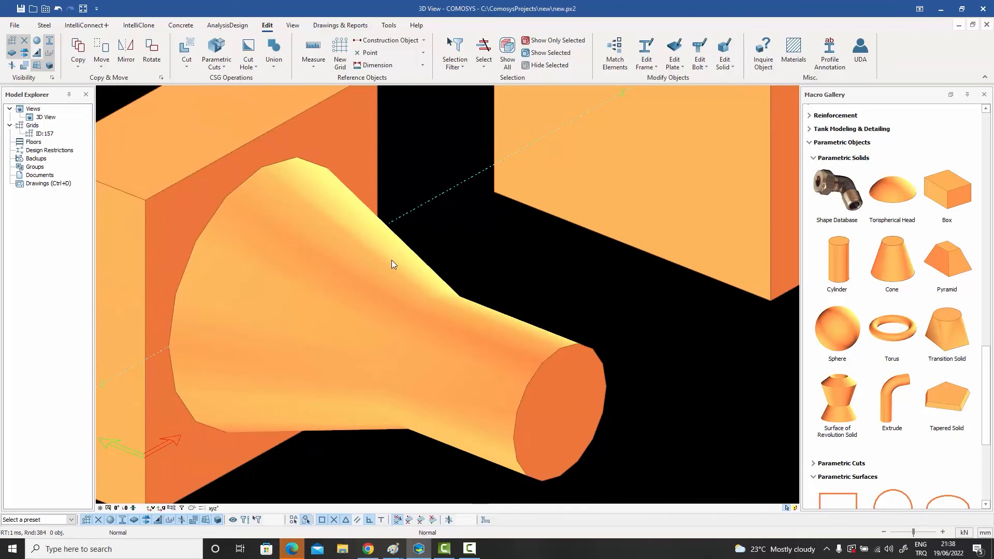
{"action": "scroll", "coordinate": [402, 273], "scroll_direction": "down", "scroll_amount": 10}
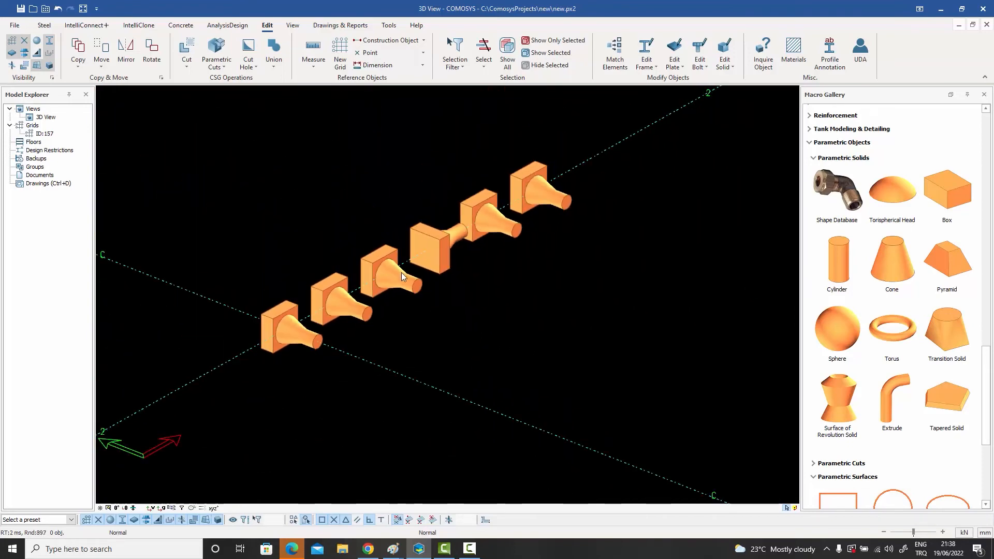
{"action": "scroll", "coordinate": [402, 273], "scroll_direction": "down", "scroll_amount": 8}
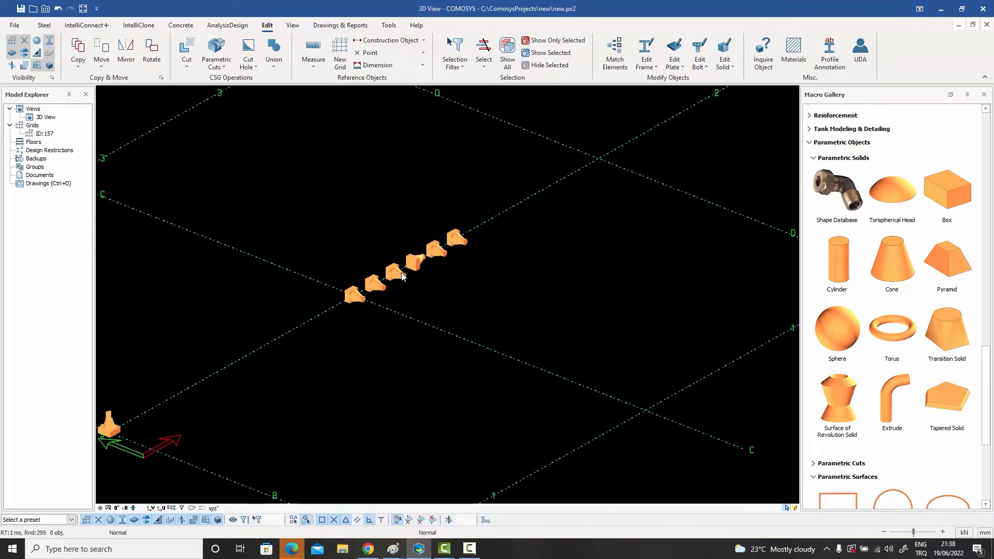
{"action": "scroll", "coordinate": [402, 276], "scroll_direction": "down", "scroll_amount": 2}
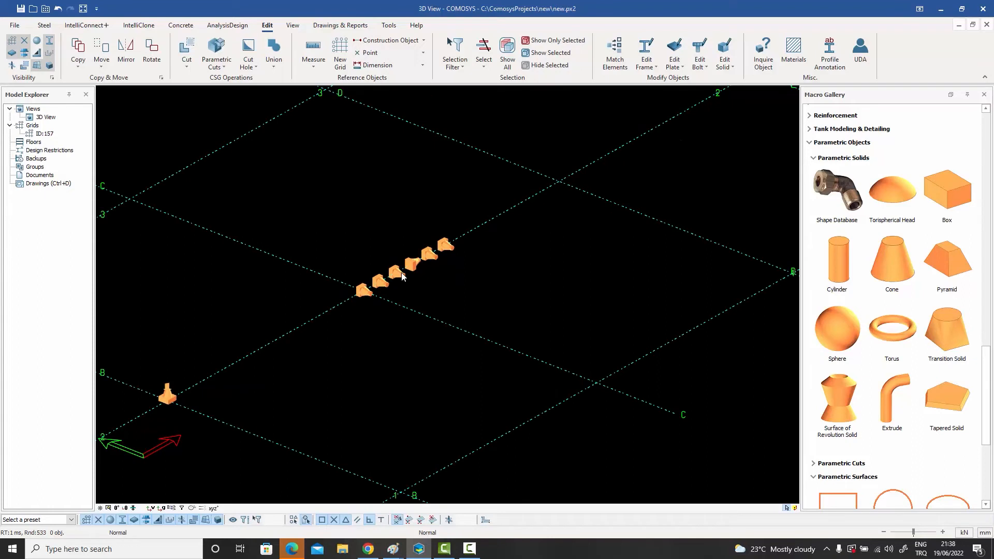
{"action": "scroll", "coordinate": [401, 276], "scroll_direction": "down", "scroll_amount": 2}
{"action": "scroll", "coordinate": [402, 276], "scroll_direction": "down", "scroll_amount": 2}
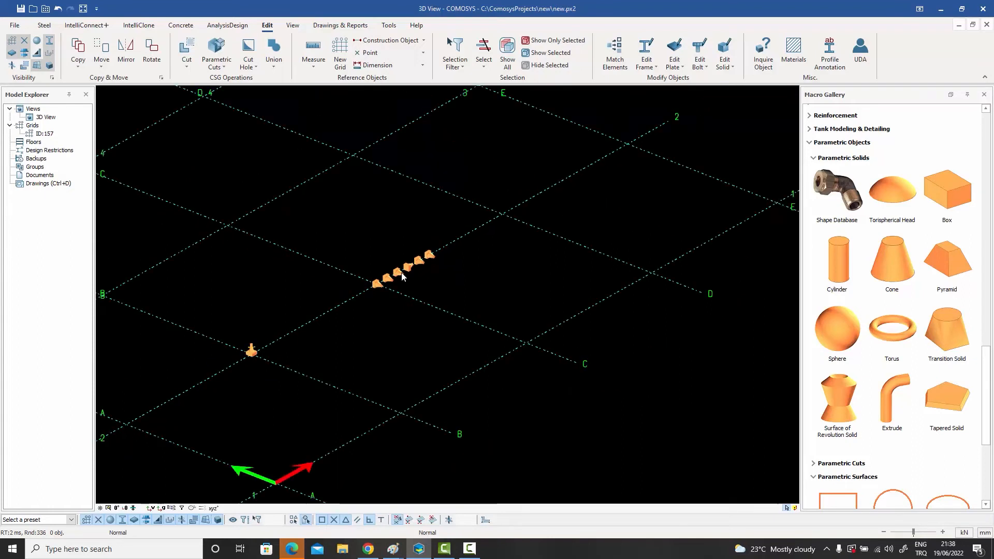
{"action": "scroll", "coordinate": [402, 276], "scroll_direction": "down", "scroll_amount": 2}
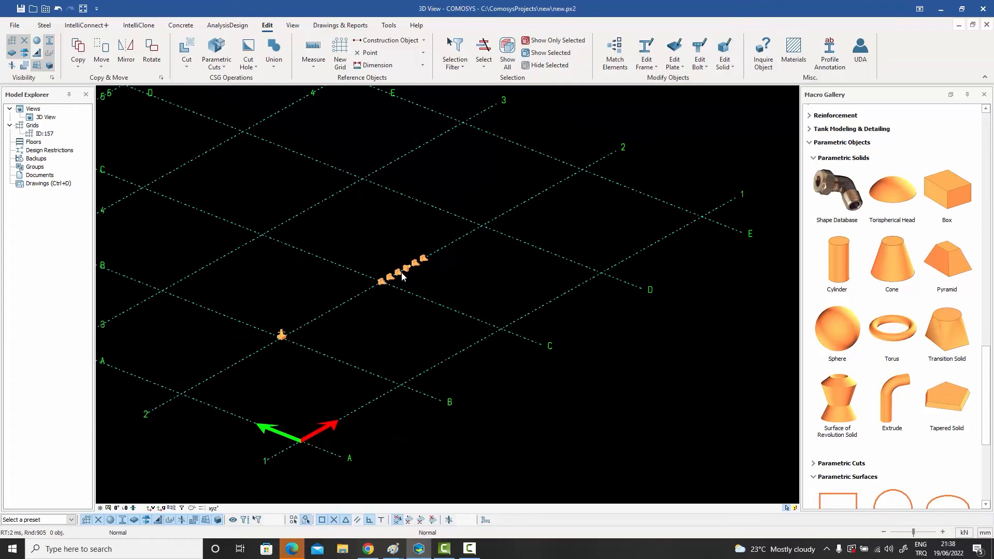
{"action": "scroll", "coordinate": [402, 276], "scroll_direction": "down", "scroll_amount": 3}
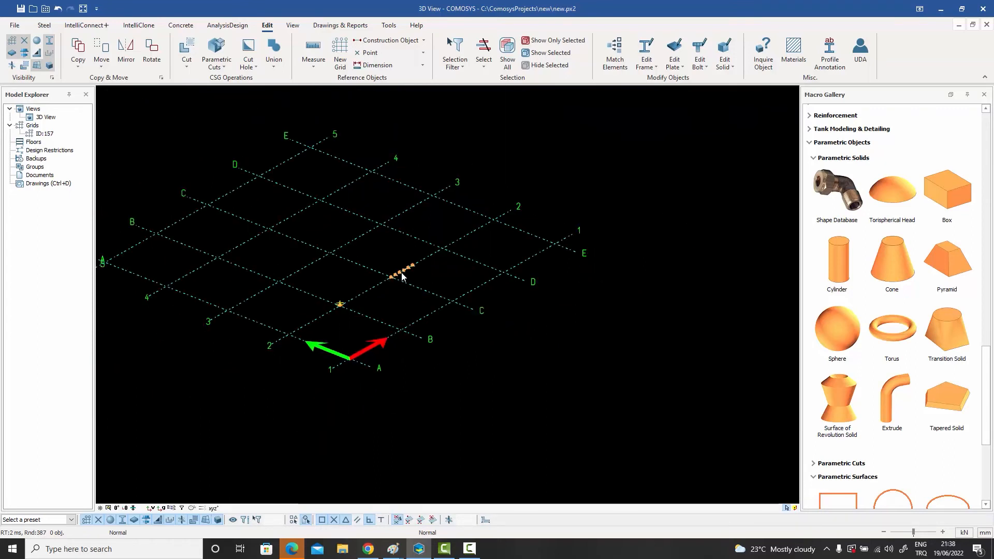
{"action": "scroll", "coordinate": [402, 272], "scroll_direction": "down", "scroll_amount": 4}
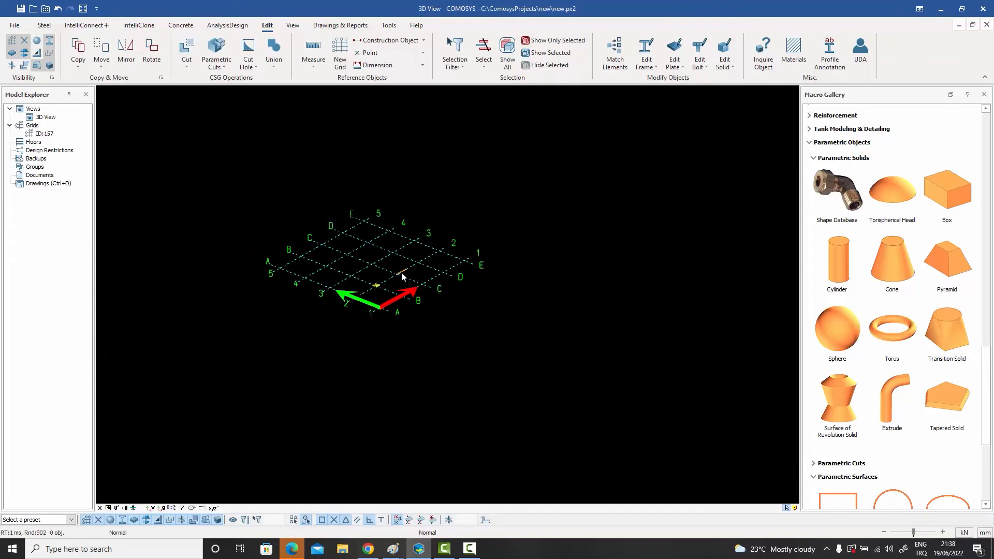
{"action": "scroll", "coordinate": [401, 272], "scroll_direction": "down", "scroll_amount": 2}
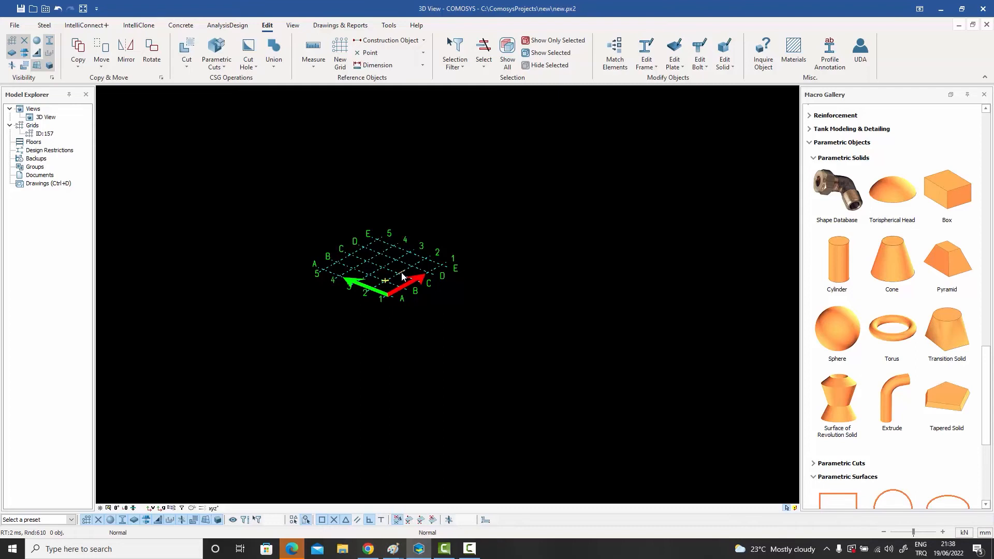
{"action": "scroll", "coordinate": [403, 277], "scroll_direction": "down", "scroll_amount": 3}
{"action": "scroll", "coordinate": [403, 277], "scroll_direction": "up", "scroll_amount": 4}
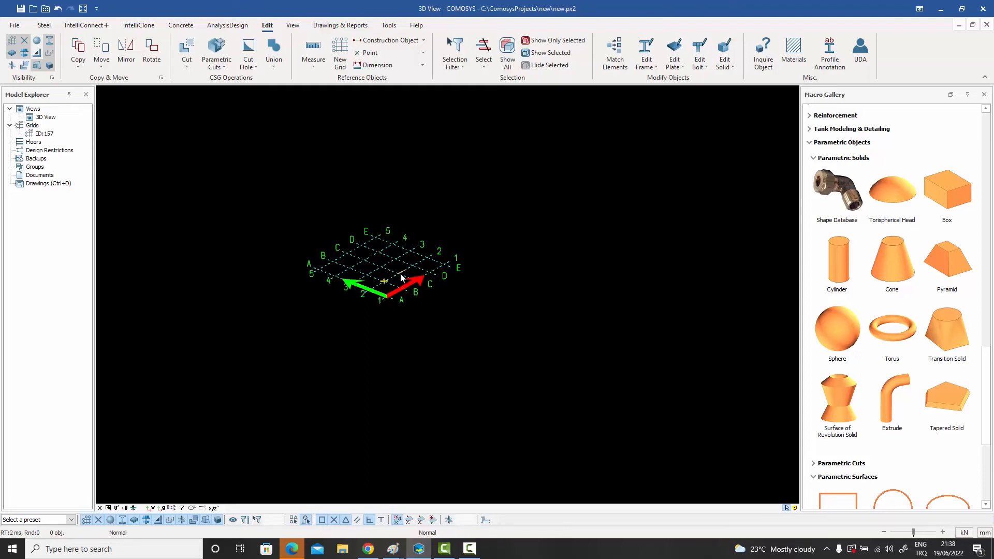
Inspect how the coupler row at C-2 and the solids at B-2 are displayed while varying the viewing distance
{"action": "scroll", "coordinate": [401, 277], "scroll_direction": "up", "scroll_amount": 6}
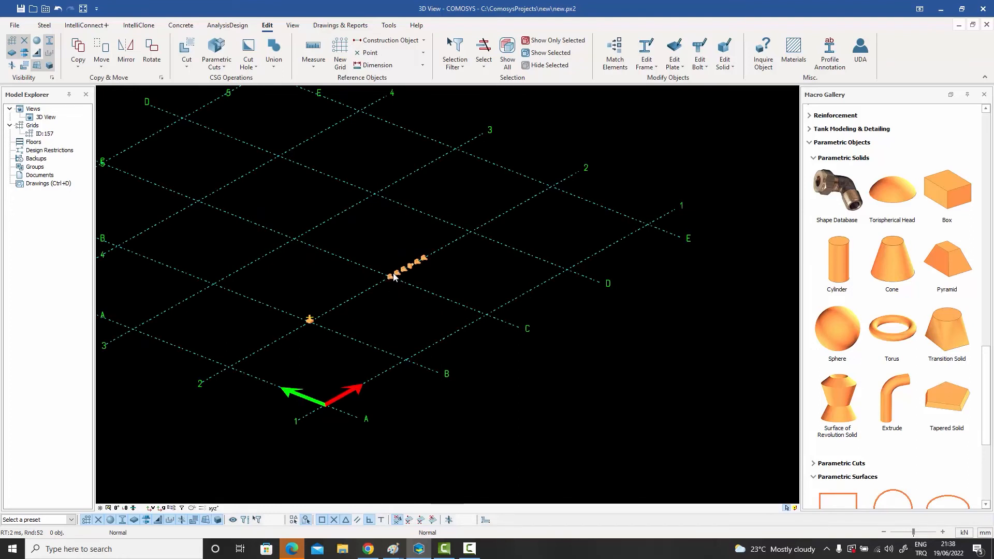
{"action": "scroll", "coordinate": [394, 277], "scroll_direction": "down", "scroll_amount": 5}
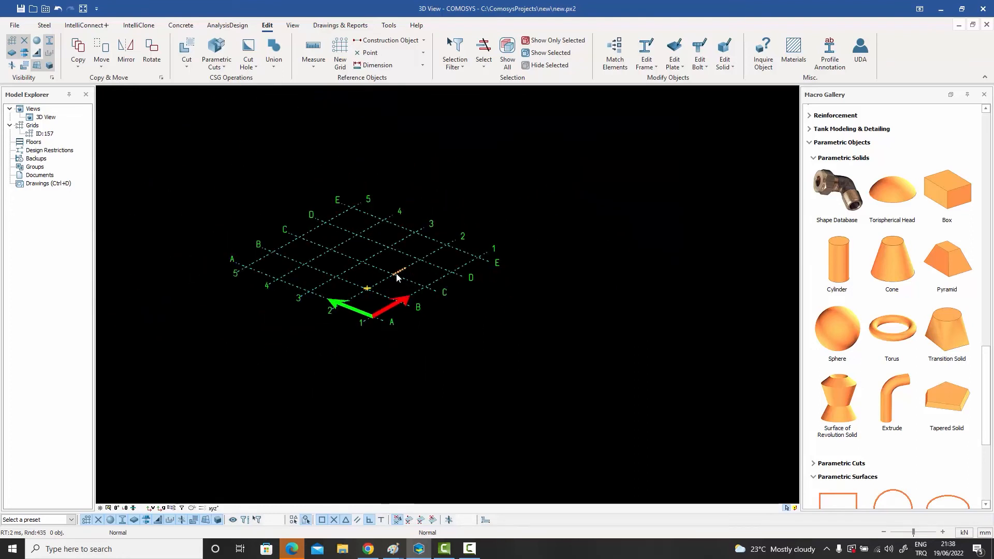
{"action": "scroll", "coordinate": [397, 277], "scroll_direction": "down", "scroll_amount": 1}
{"action": "scroll", "coordinate": [398, 277], "scroll_direction": "down", "scroll_amount": 2}
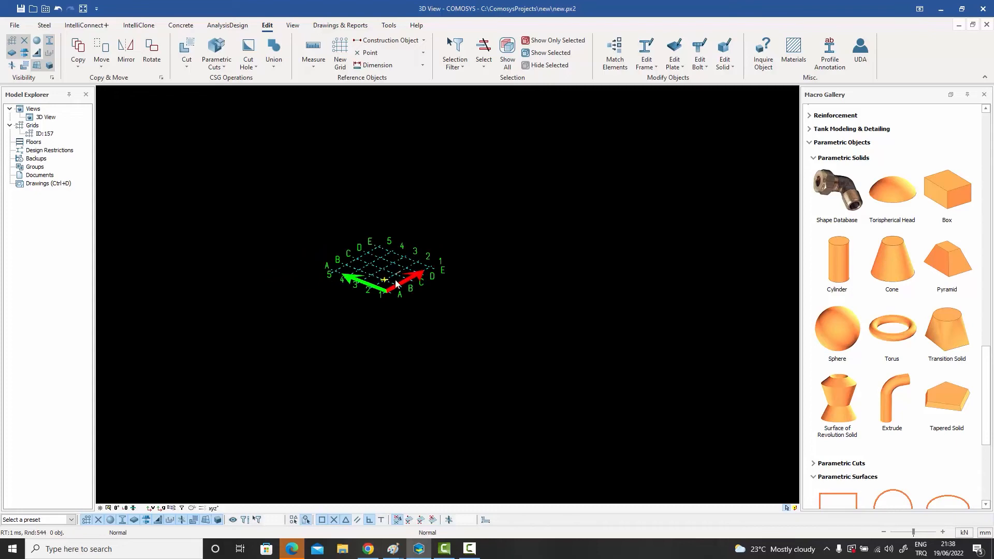
{"action": "scroll", "coordinate": [387, 279], "scroll_direction": "up", "scroll_amount": 6}
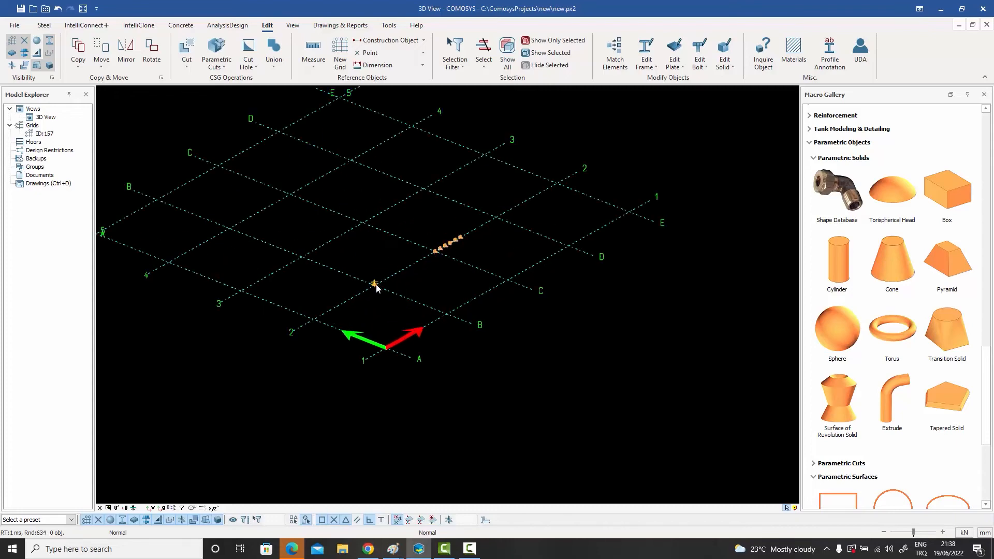
Select the solids at B-2, review the LOD1 to LOD4 options in Coupler 1's geometry settings, and close the shape database without saving
{"action": "scroll", "coordinate": [375, 283], "scroll_direction": "up", "scroll_amount": 4}
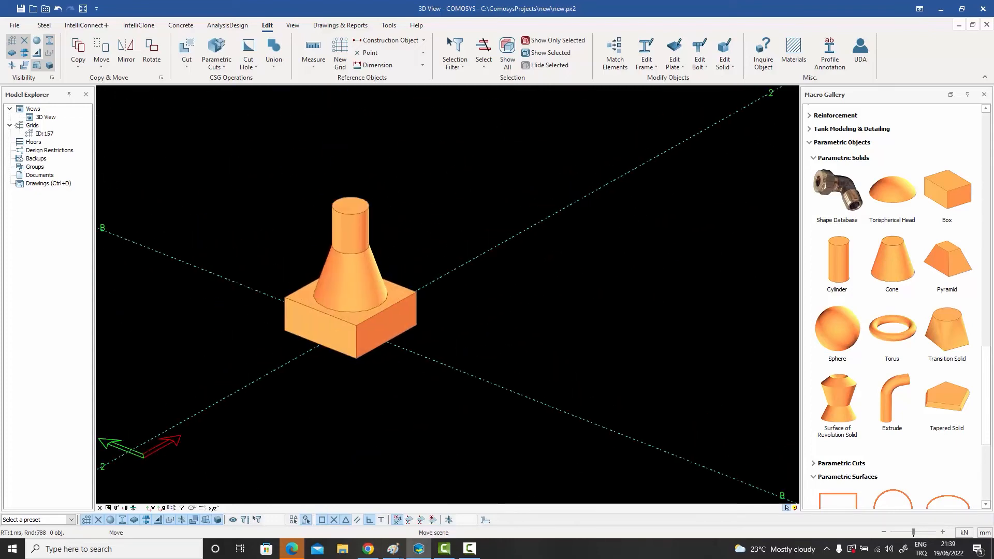
{"action": "left_click_drag", "start_coordinate": [271, 173], "coordinate": [483, 387]}
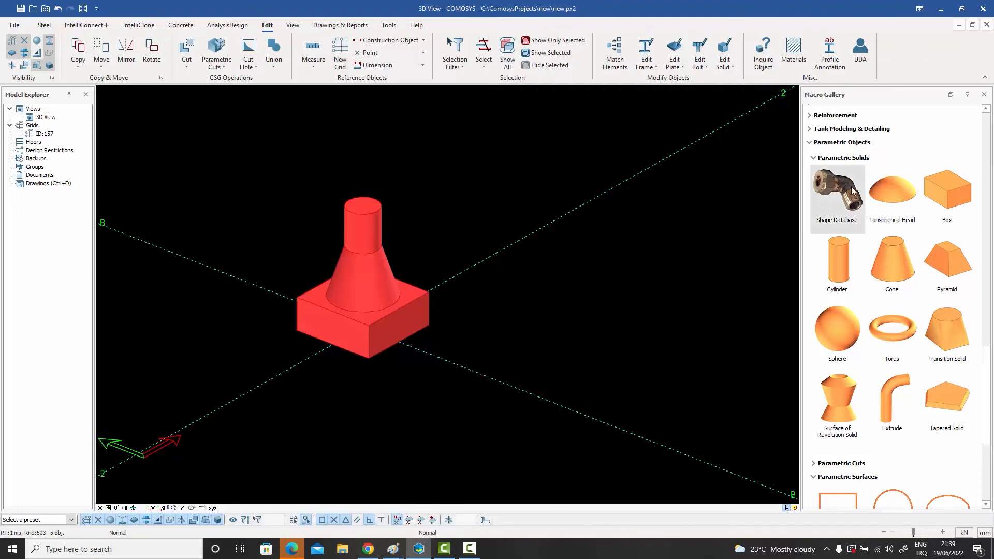
{"action": "double_click", "coordinate": [837, 191]}
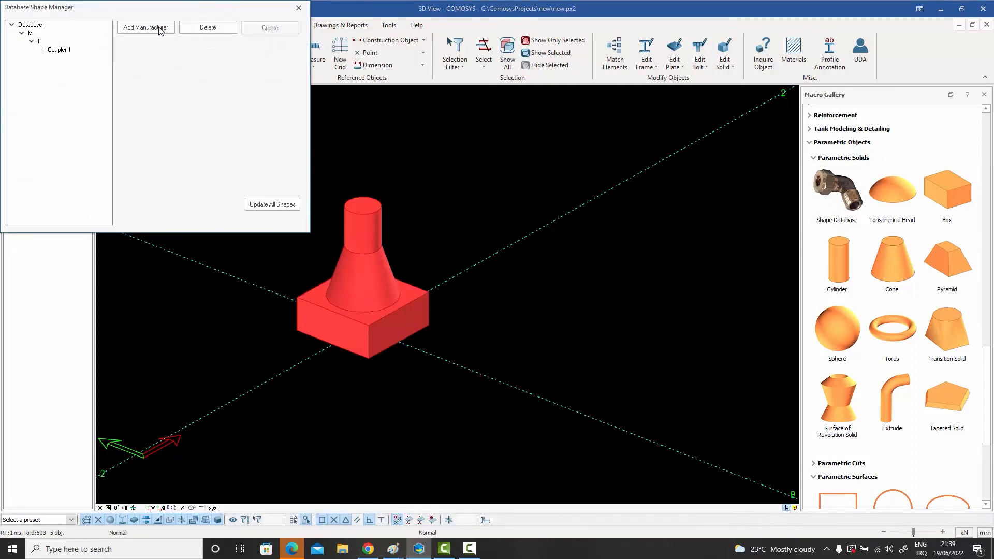
{"action": "left_click", "coordinate": [59, 50]}
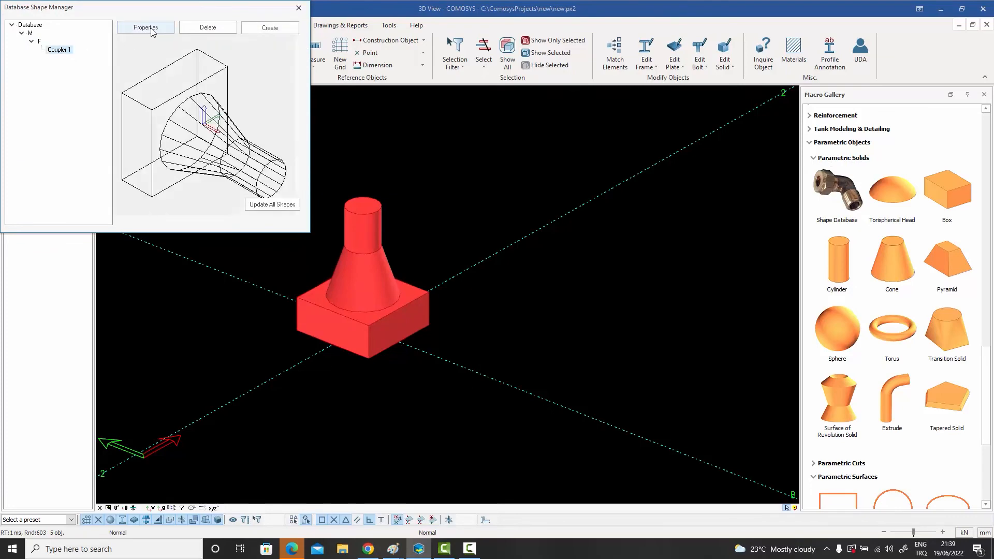
{"action": "left_click", "coordinate": [153, 31]}
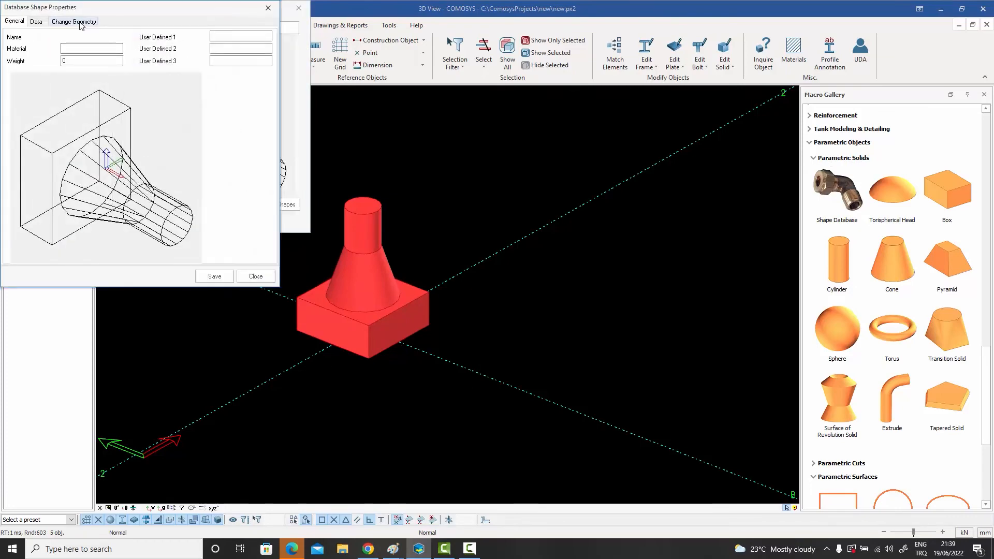
{"action": "left_click", "coordinate": [83, 23]}
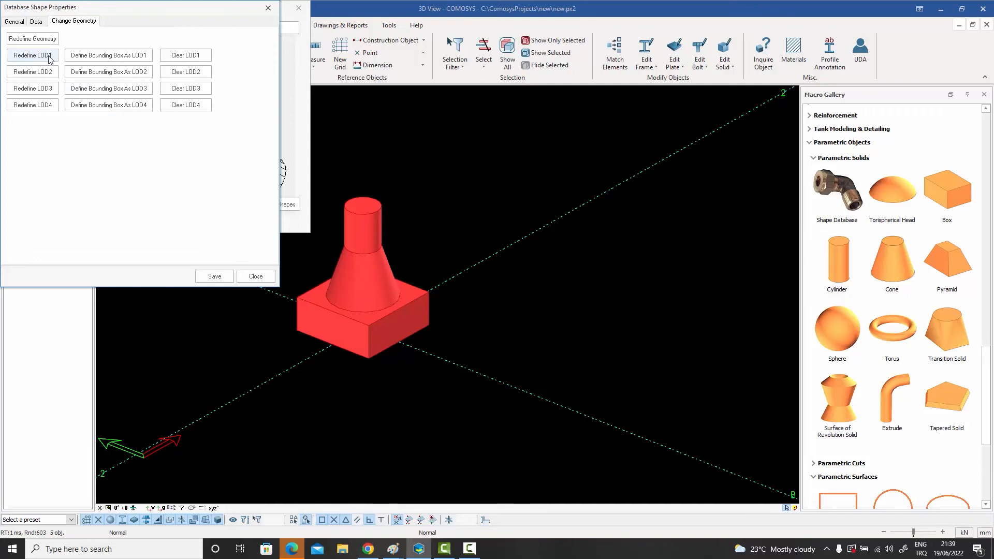
{"action": "mouse_move", "coordinate": [967, 211]}
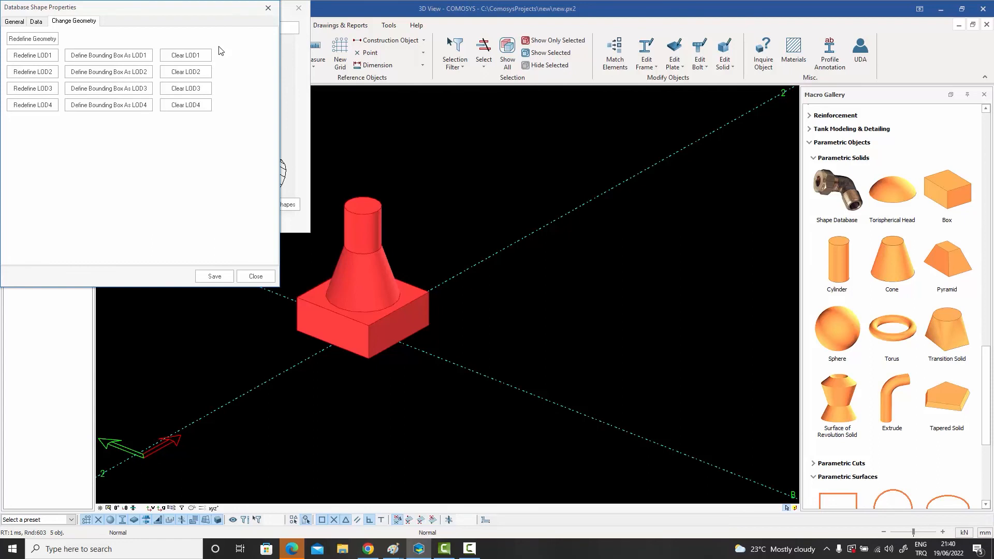
{"action": "left_click", "coordinate": [268, 8]}
{"action": "left_click", "coordinate": [299, 9]}
{"action": "left_click", "coordinate": [409, 135]}
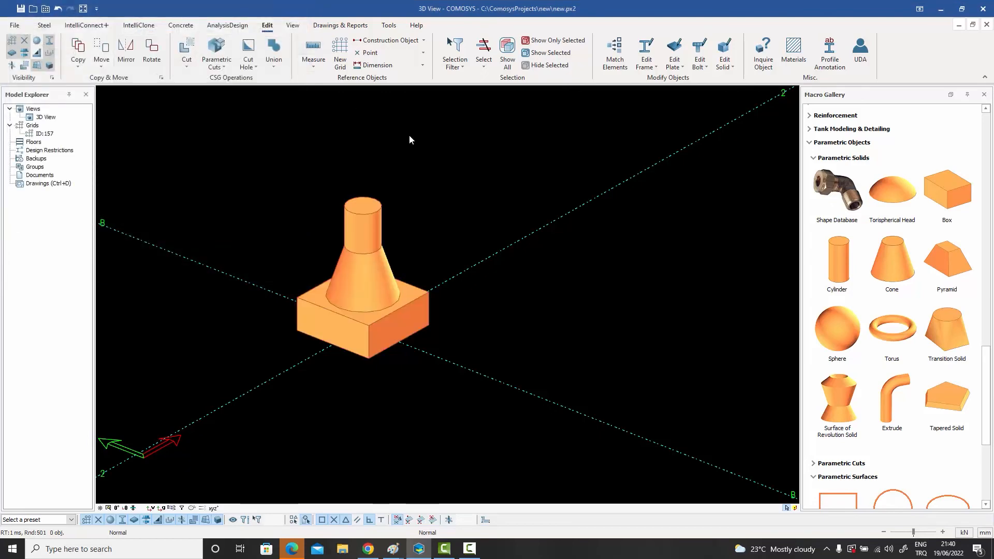
Compare the composite solids at grid intersection B-2 from close up and from whole-grid distance
{"action": "scroll", "coordinate": [378, 306], "scroll_direction": "up", "scroll_amount": 5}
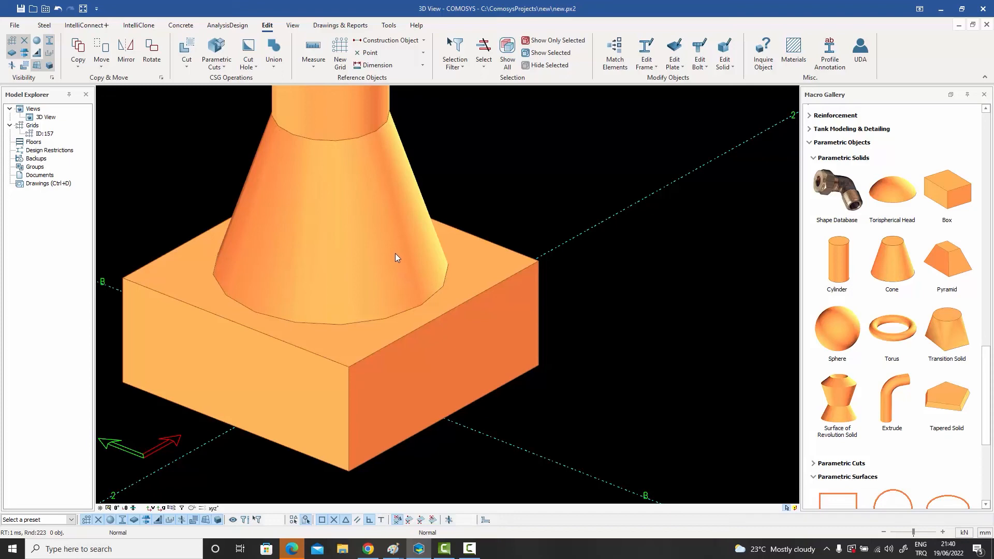
{"action": "scroll", "coordinate": [392, 243], "scroll_direction": "down", "scroll_amount": 10}
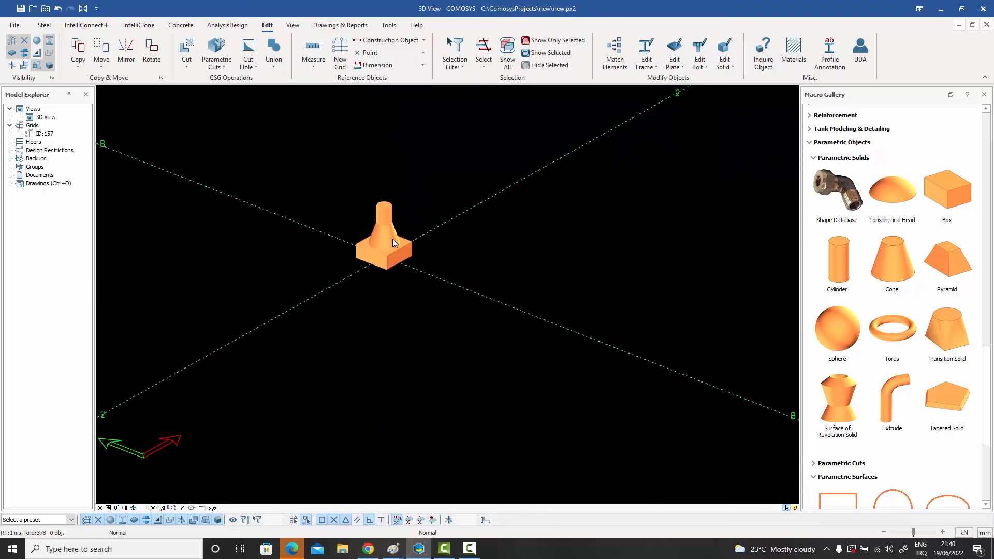
{"action": "scroll", "coordinate": [392, 243], "scroll_direction": "down", "scroll_amount": 5}
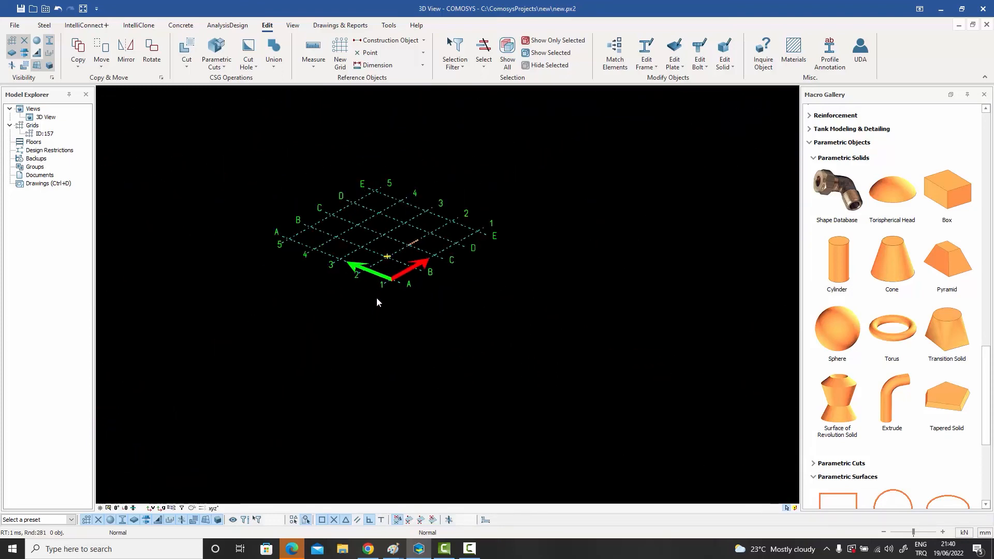
{"action": "scroll", "coordinate": [392, 249], "scroll_direction": "up", "scroll_amount": 12}
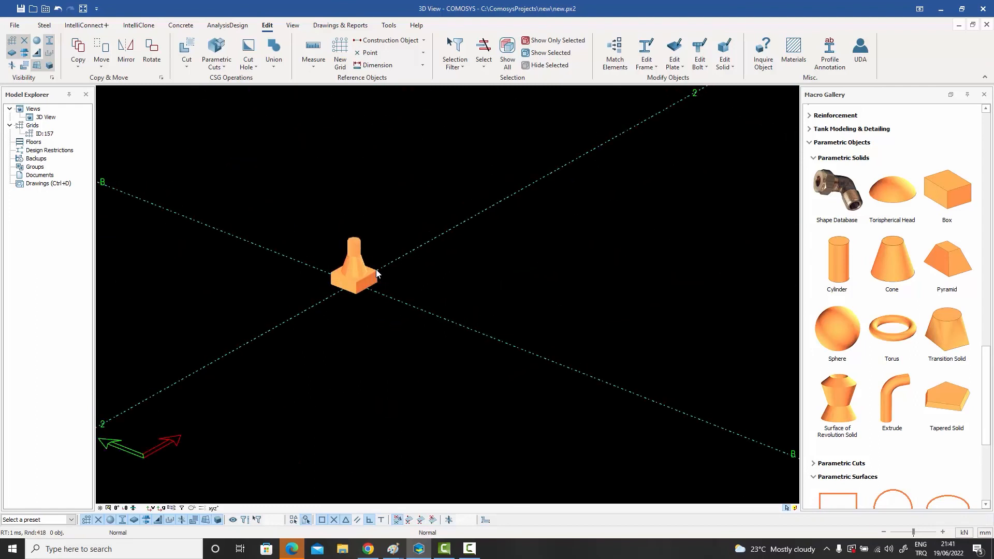
{"action": "scroll", "coordinate": [377, 271], "scroll_direction": "up", "scroll_amount": 3}
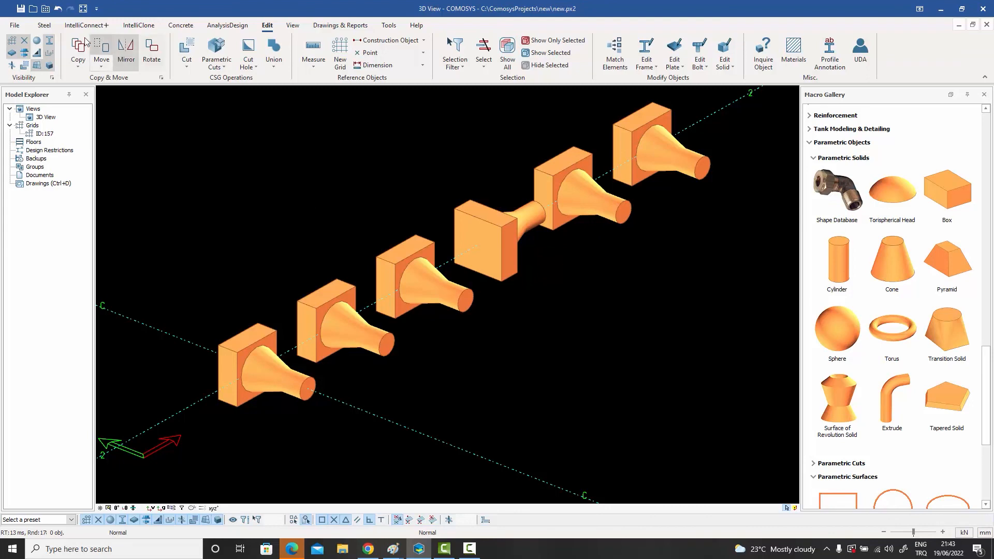
Locate ShapeDatabase.xml in the Comosys 4 Preferences folder in File Explorer, and return to the 3D view of the coupler row
{"action": "left_click", "coordinate": [47, 11]}
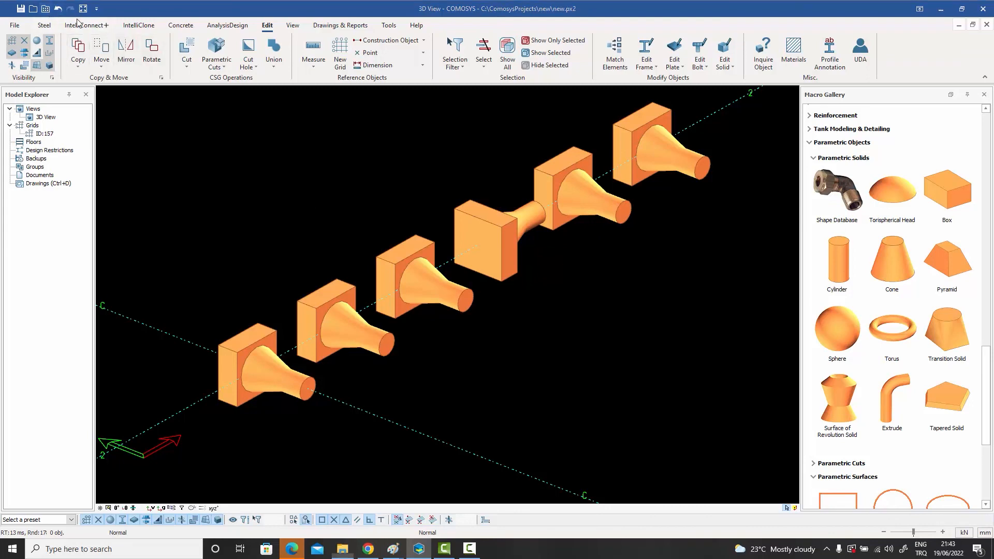
{"action": "scroll", "coordinate": [514, 264], "scroll_direction": "down", "scroll_amount": 5}
{"action": "scroll", "coordinate": [514, 264], "scroll_direction": "down", "scroll_amount": 9}
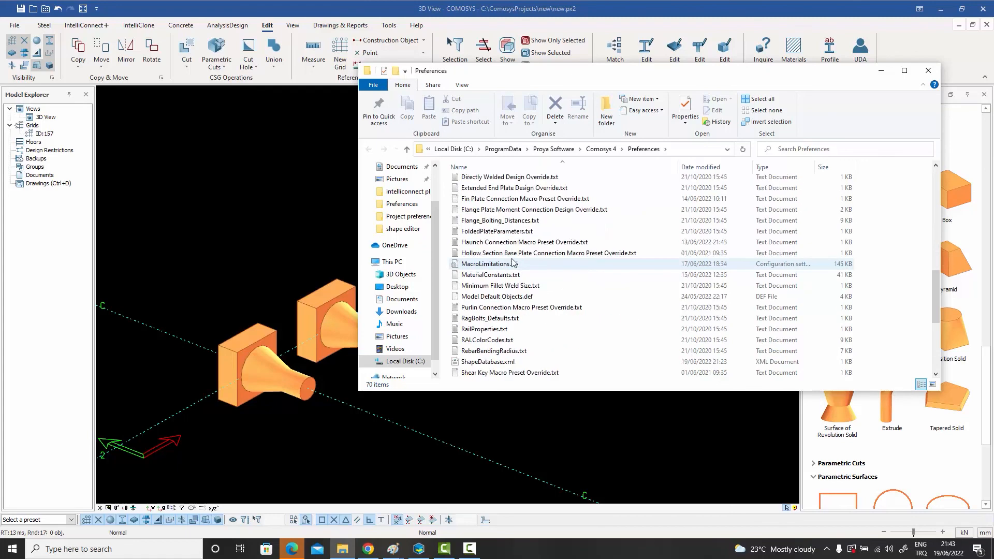
{"action": "scroll", "coordinate": [514, 264], "scroll_direction": "down", "scroll_amount": 3}
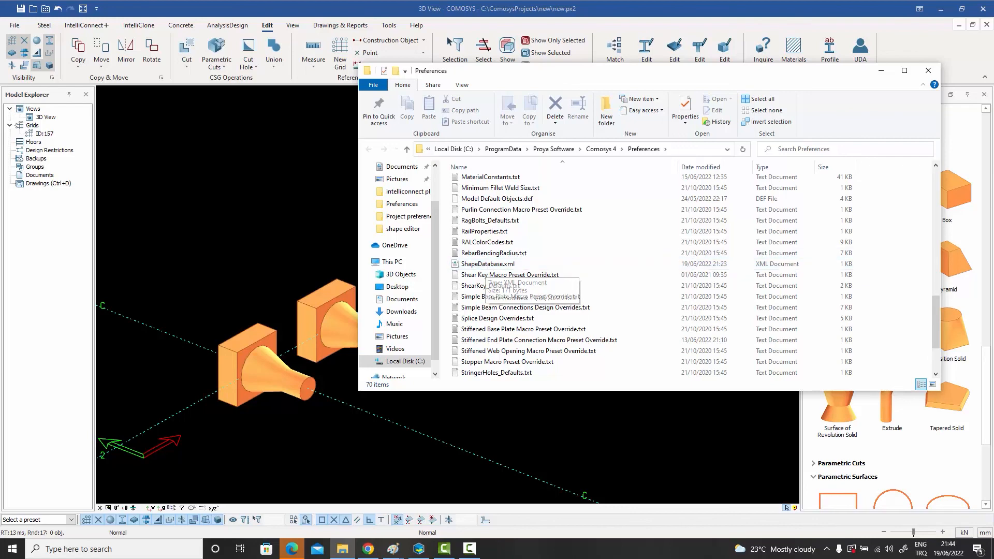
{"action": "left_click", "coordinate": [928, 71]}
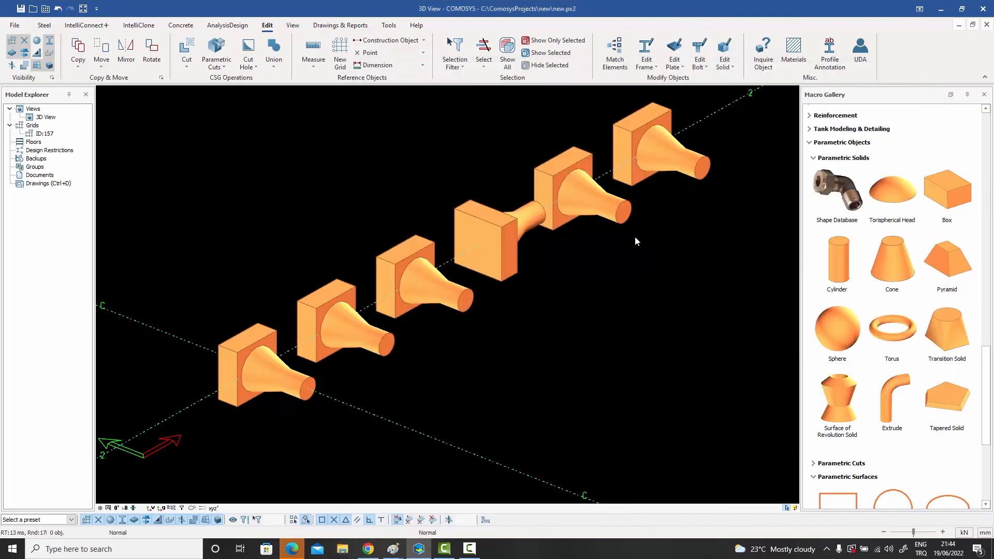
{"action": "middle_click_drag", "start_coordinate": [636, 238], "coordinate": [641, 251]}
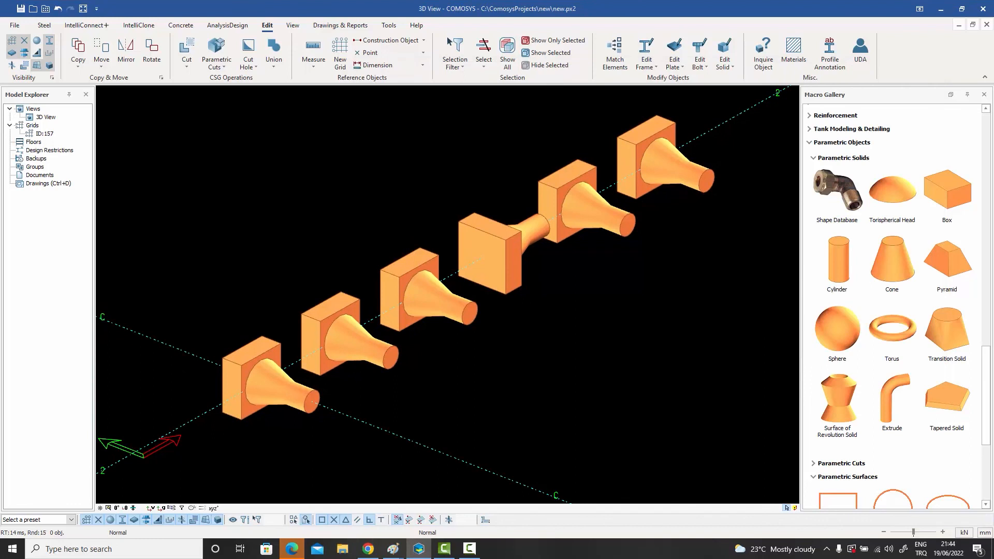